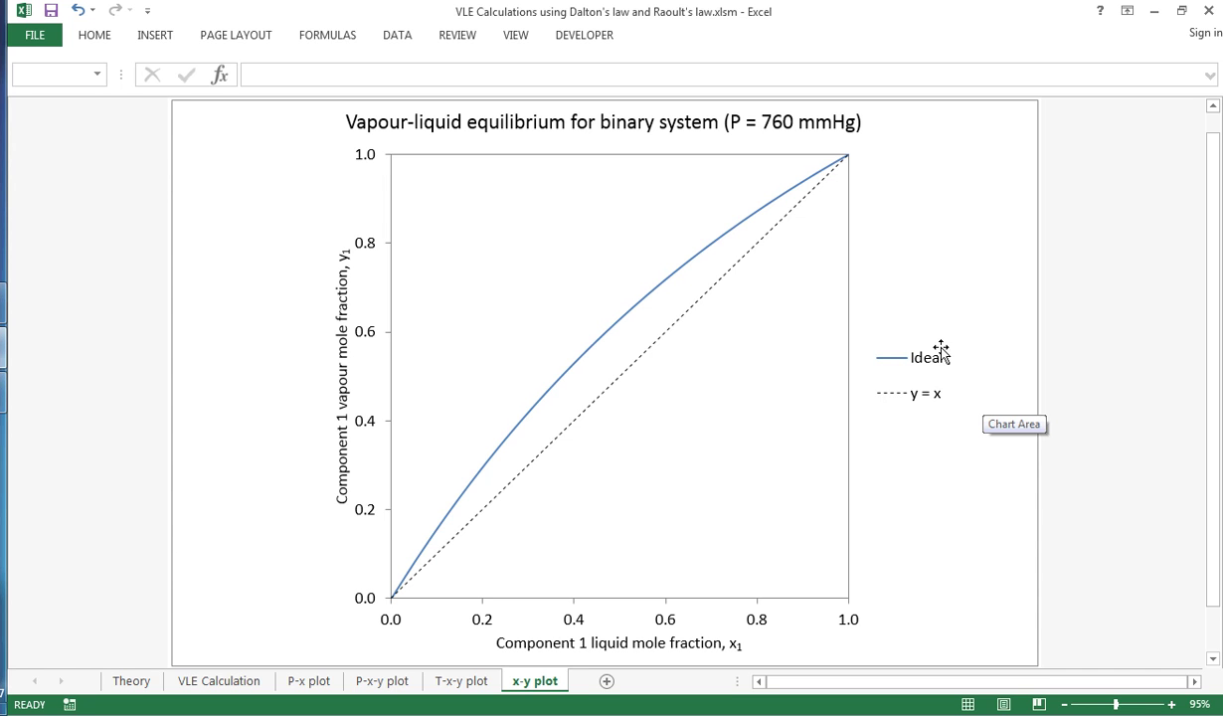
Switch to the Theory sheet that lays out the Antoine equation, Raoult's law and Dalton's law.
click(131, 681)
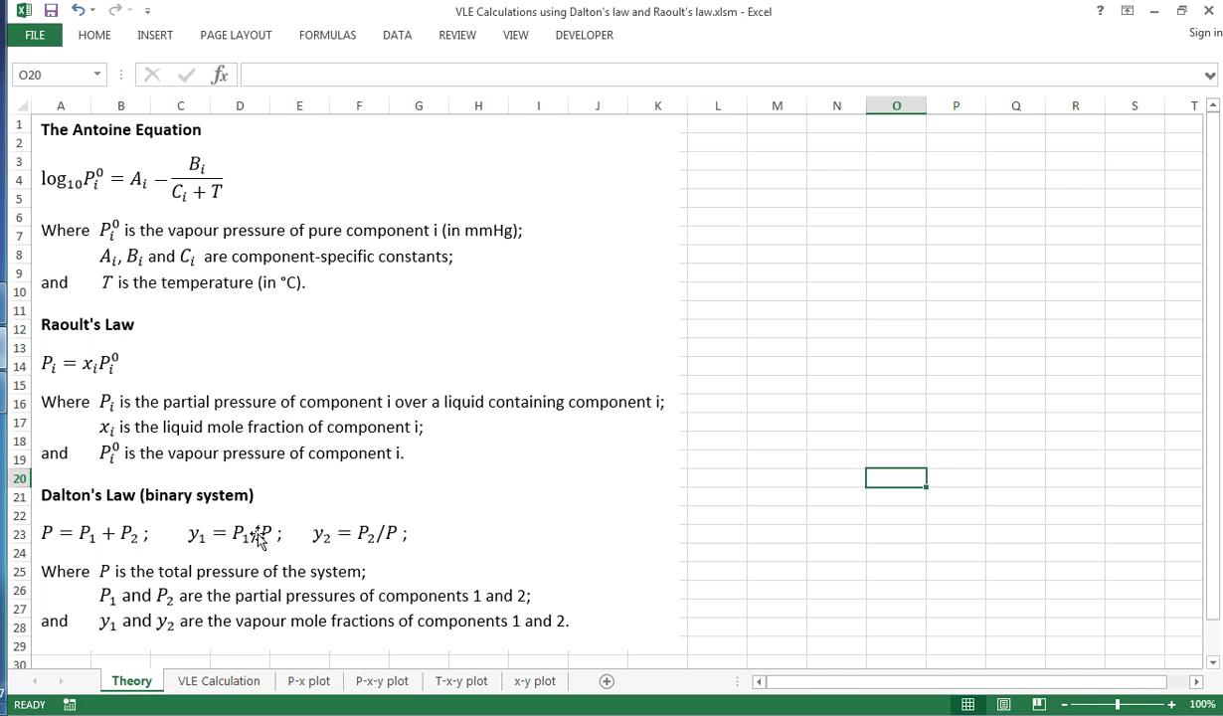
click(216, 680)
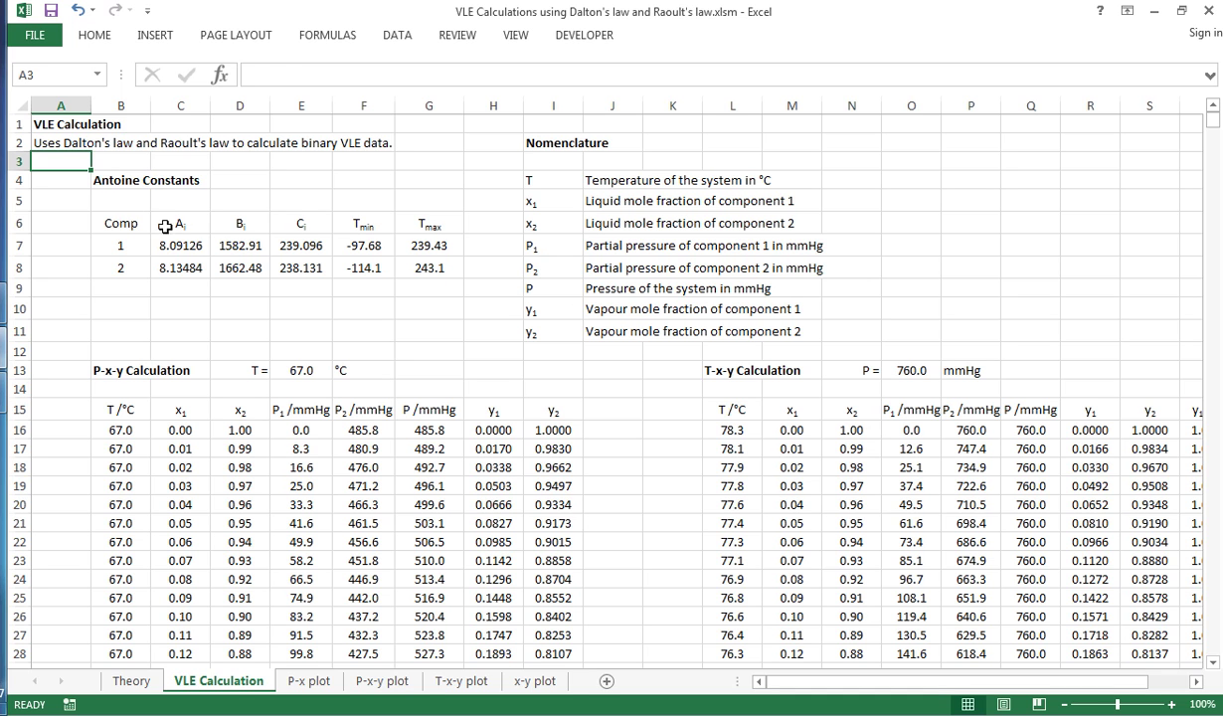
drag(122, 223, 110, 265)
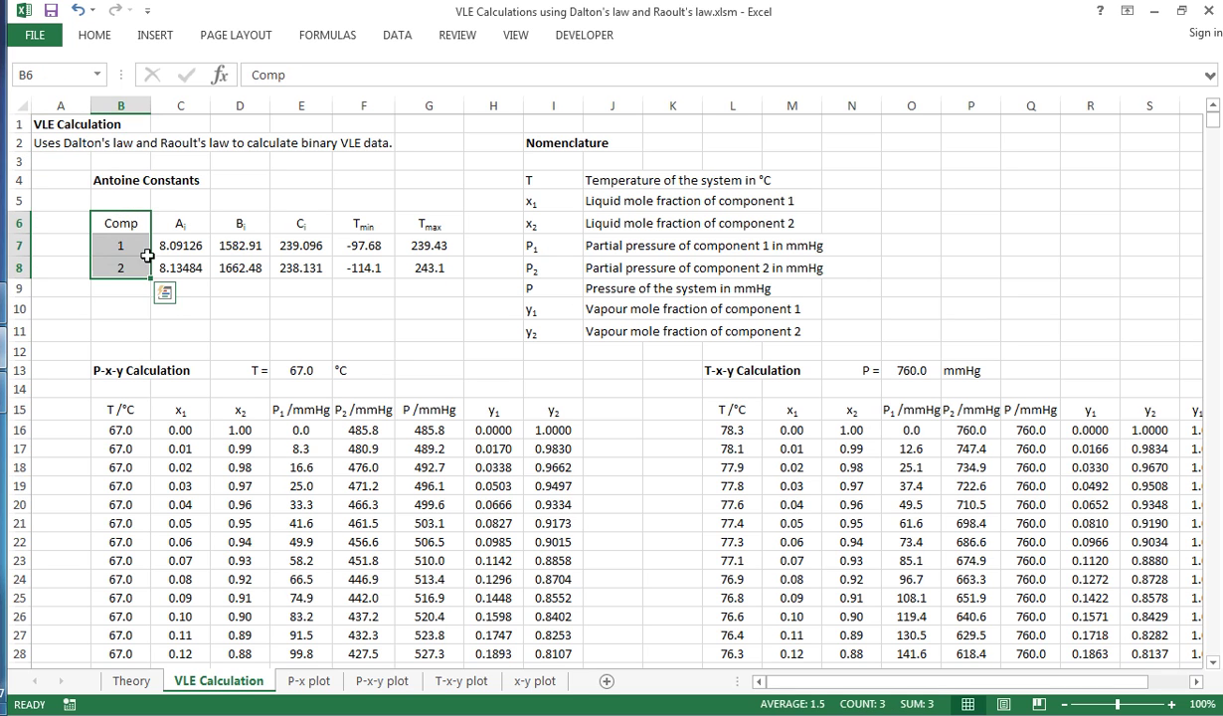
click(176, 226)
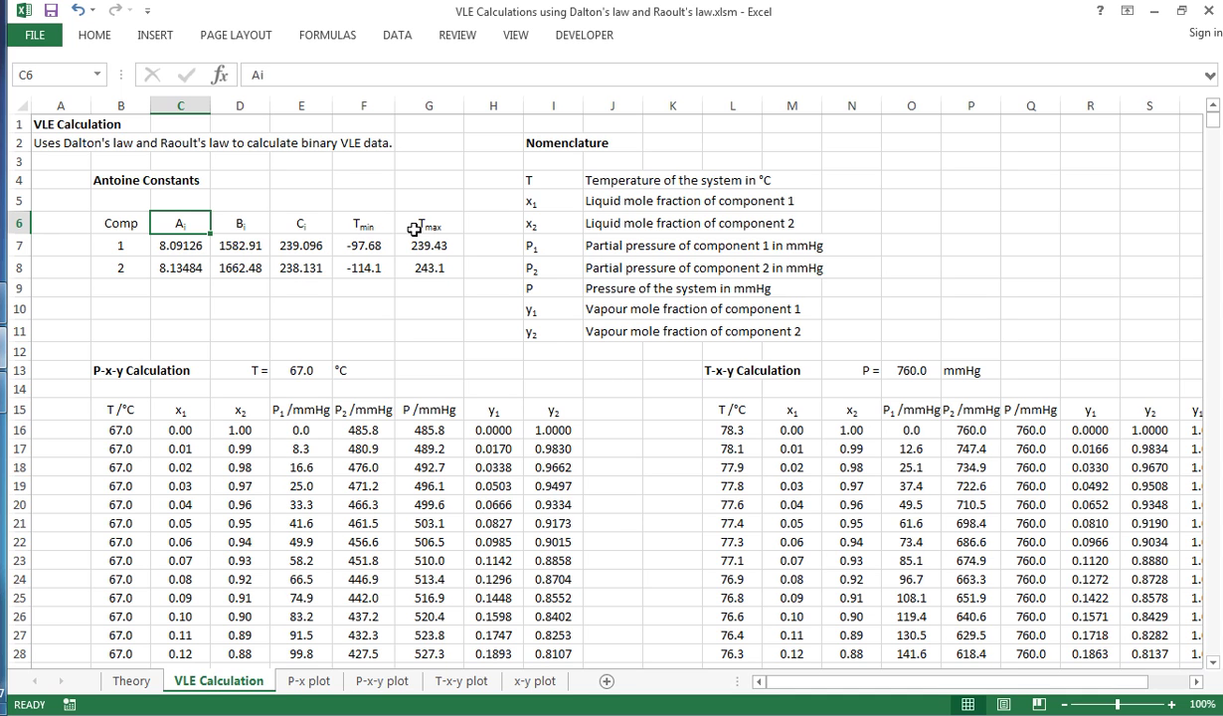
click(362, 225)
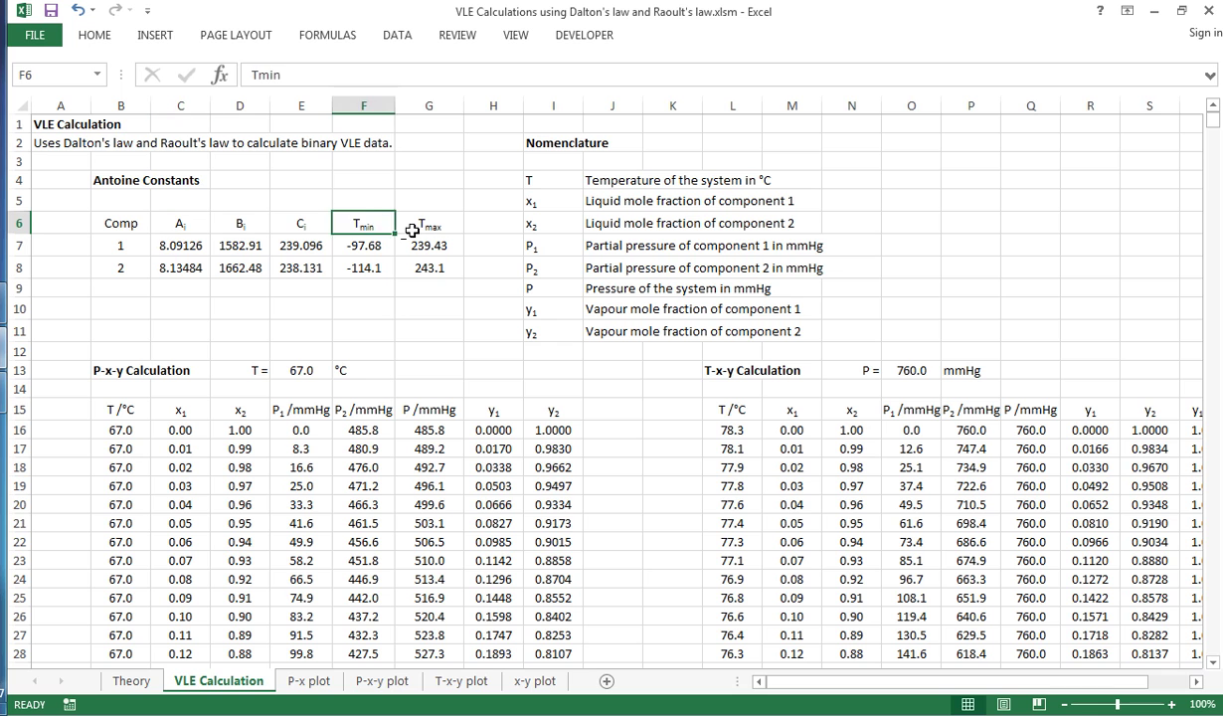
click(398, 220)
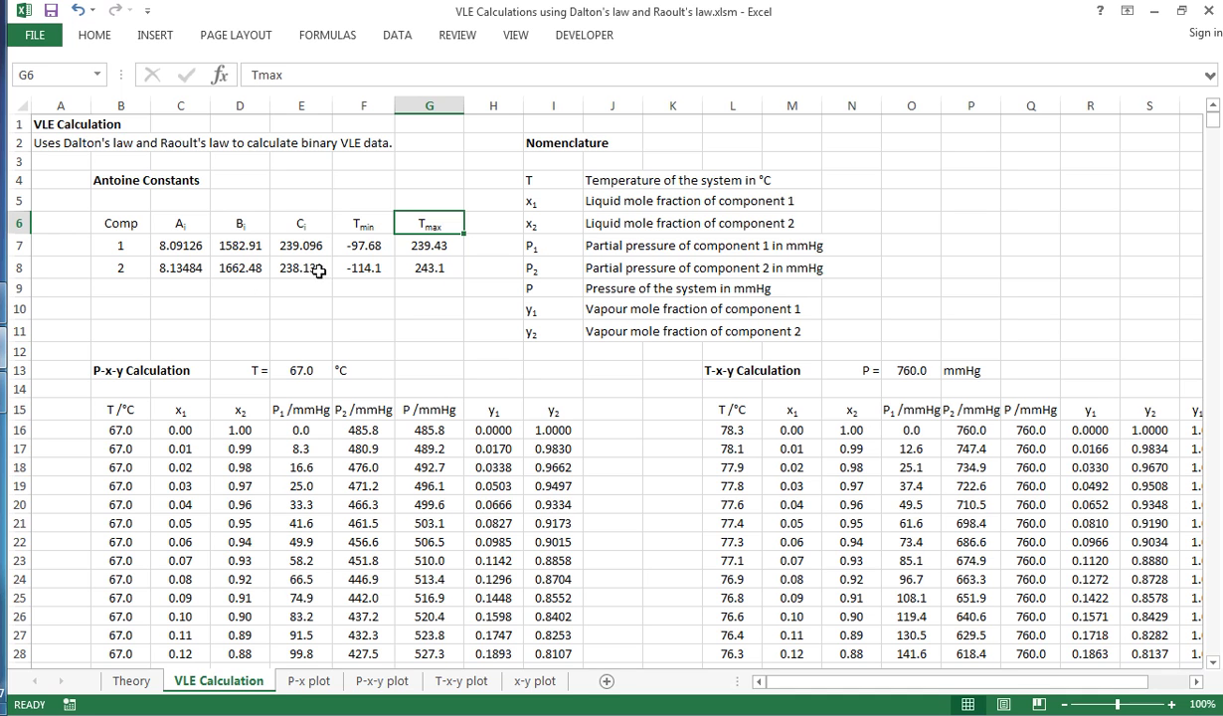
click(118, 432)
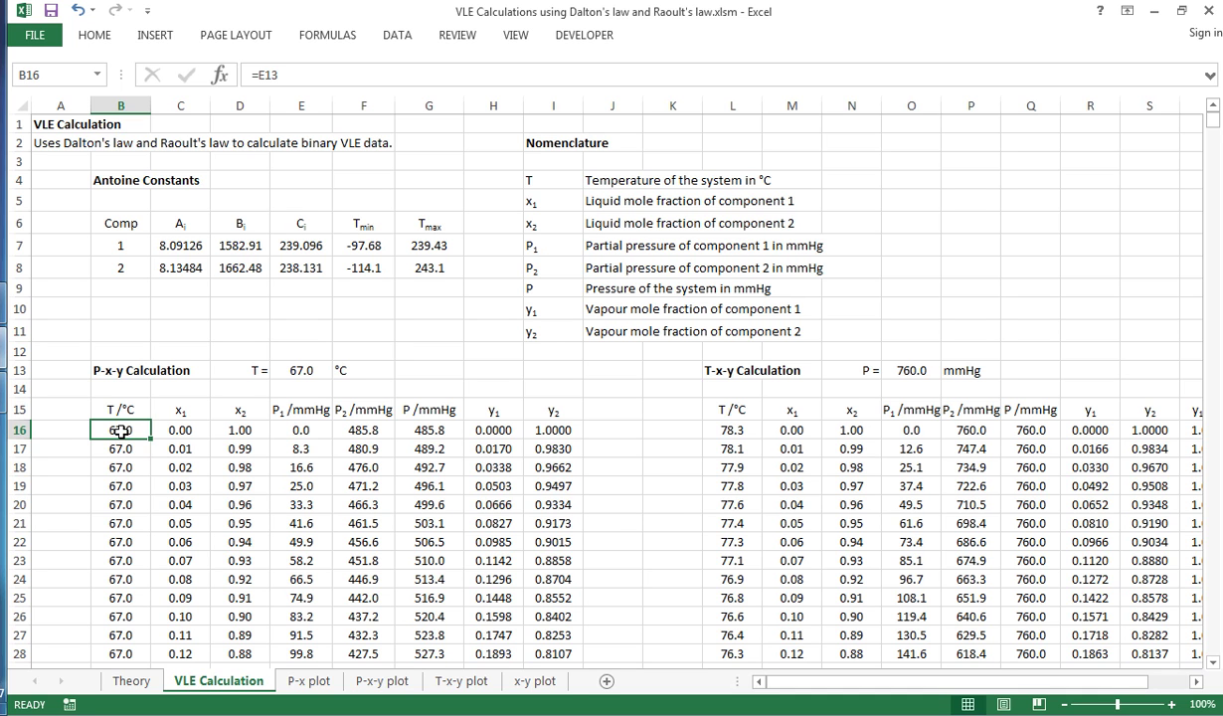
click(187, 427)
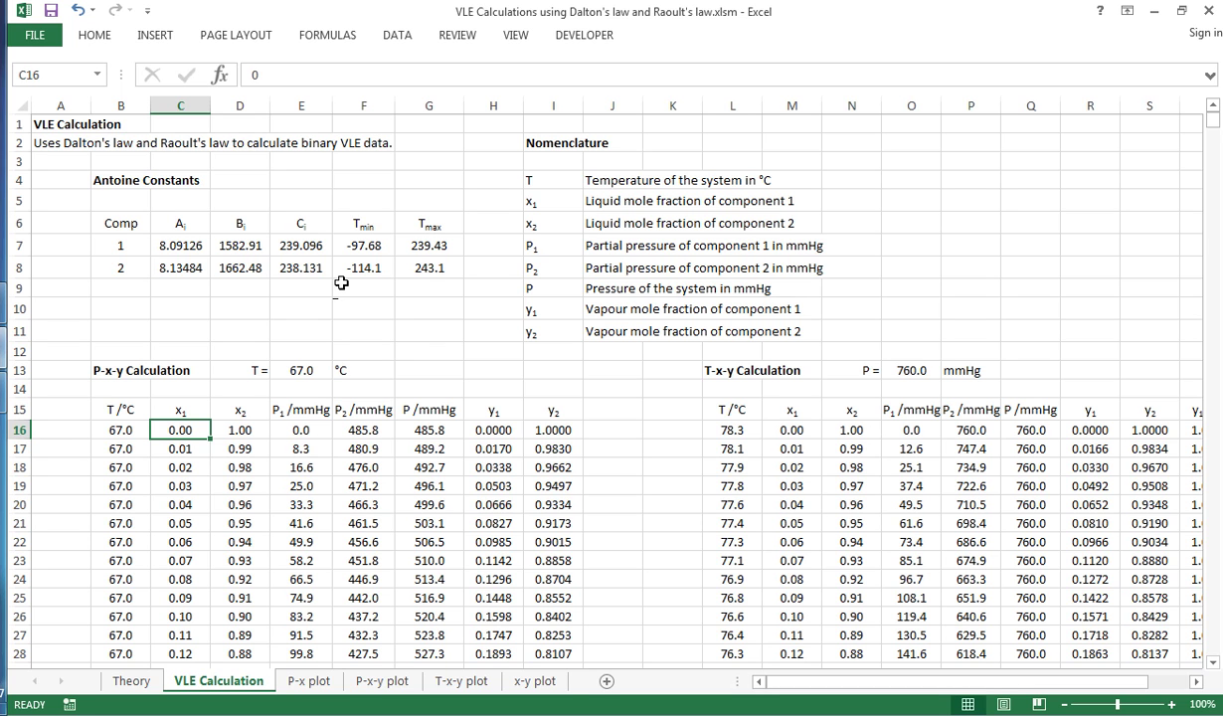
Confirm the x1 column steps by 0.01 and reaches 1.00 at row 116, then return to the table top.
key(shift+Down)
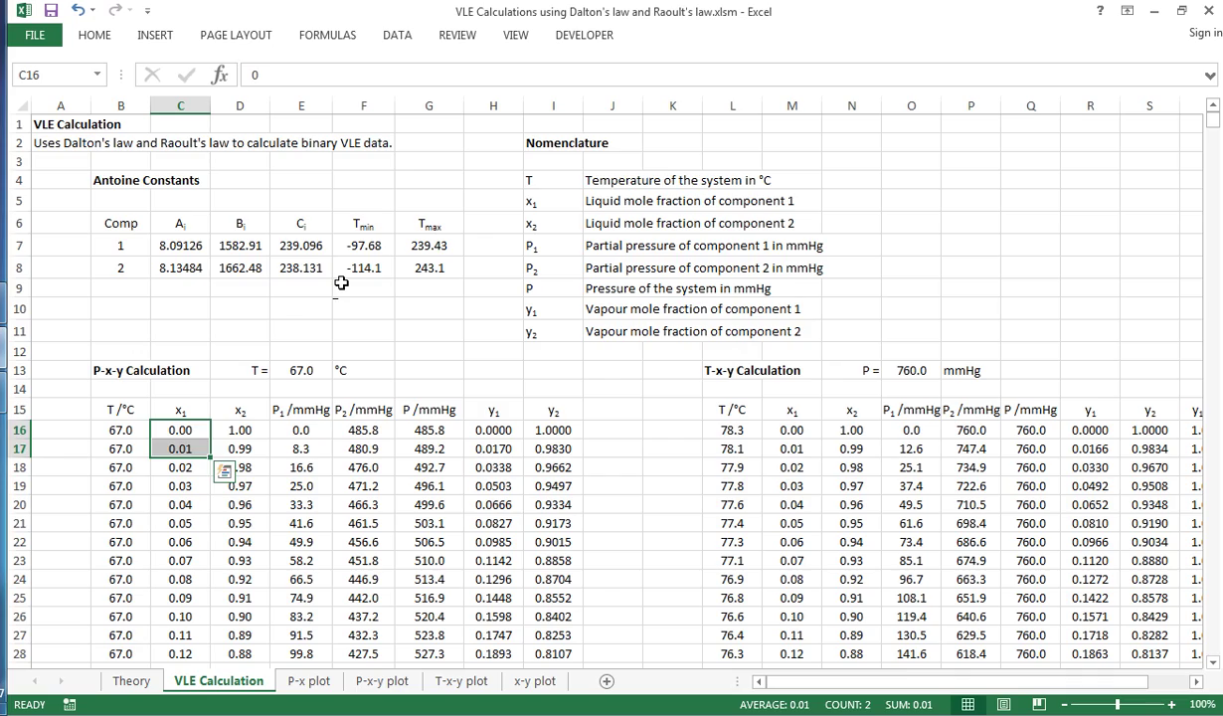
key(Down)
key(ctrl+Down)
key(Up)
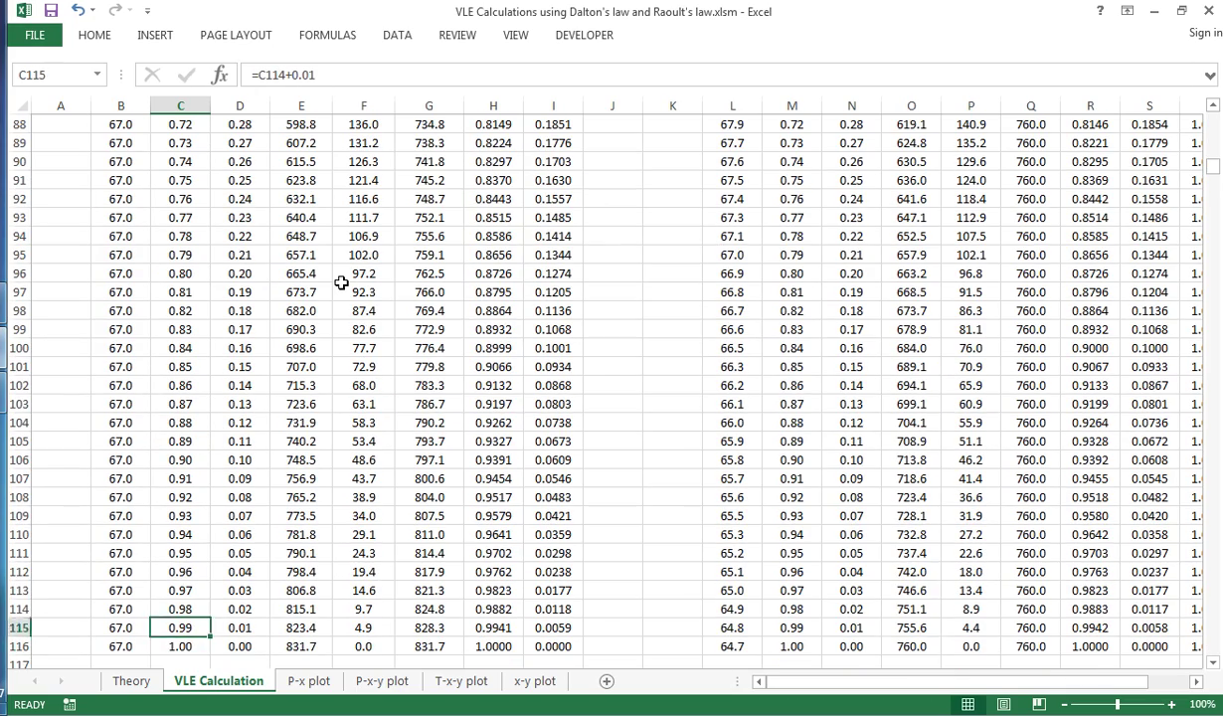
key(Up)
key(Up)
key(Up)
scroll(341, 283, up, 20)
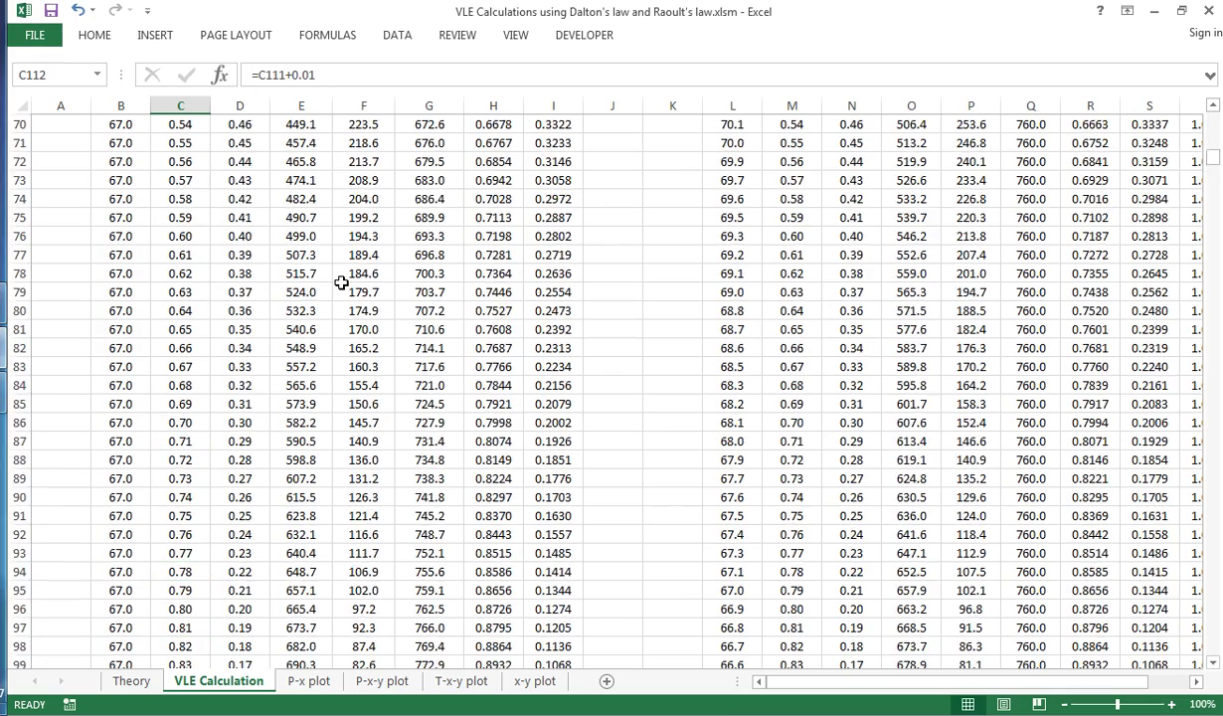
scroll(341, 283, up, 3)
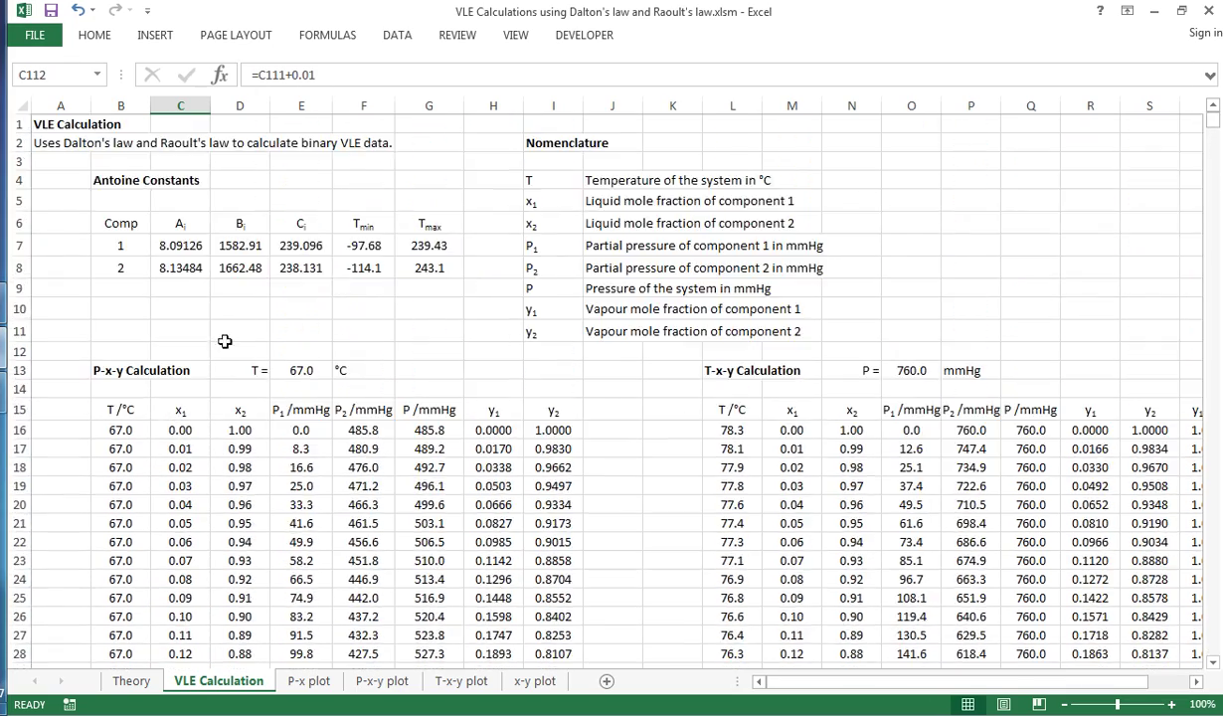
double_click(240, 431)
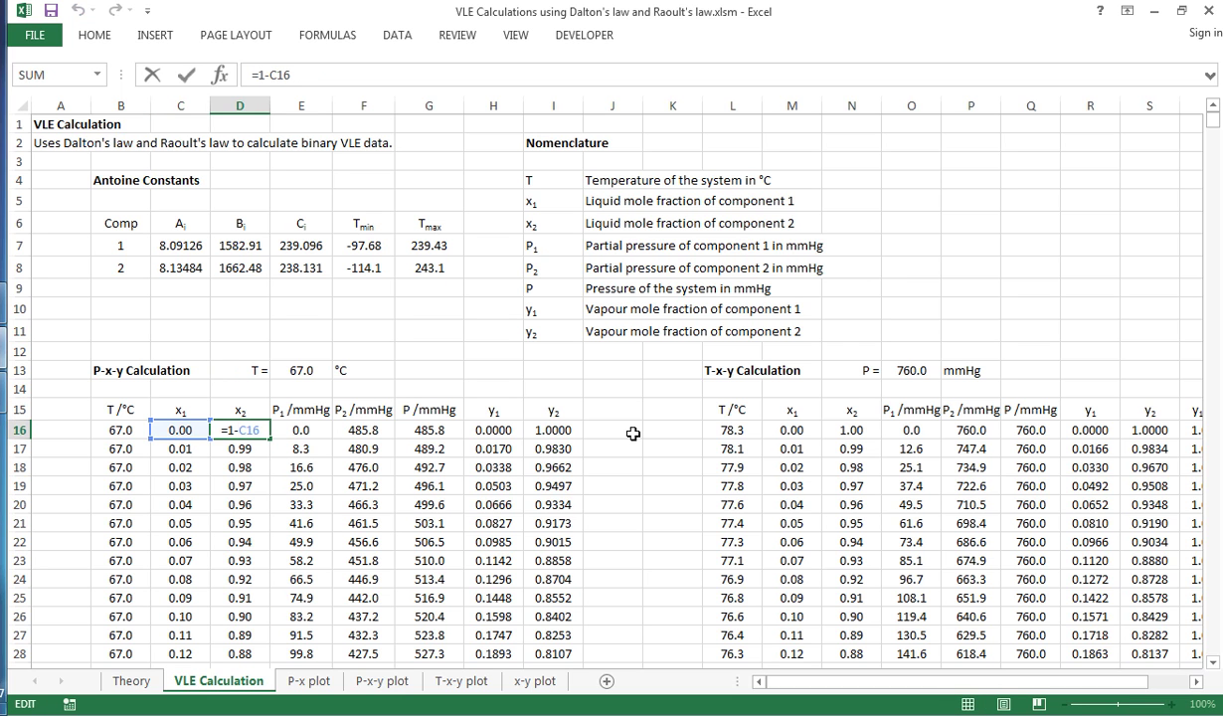
key(Escape)
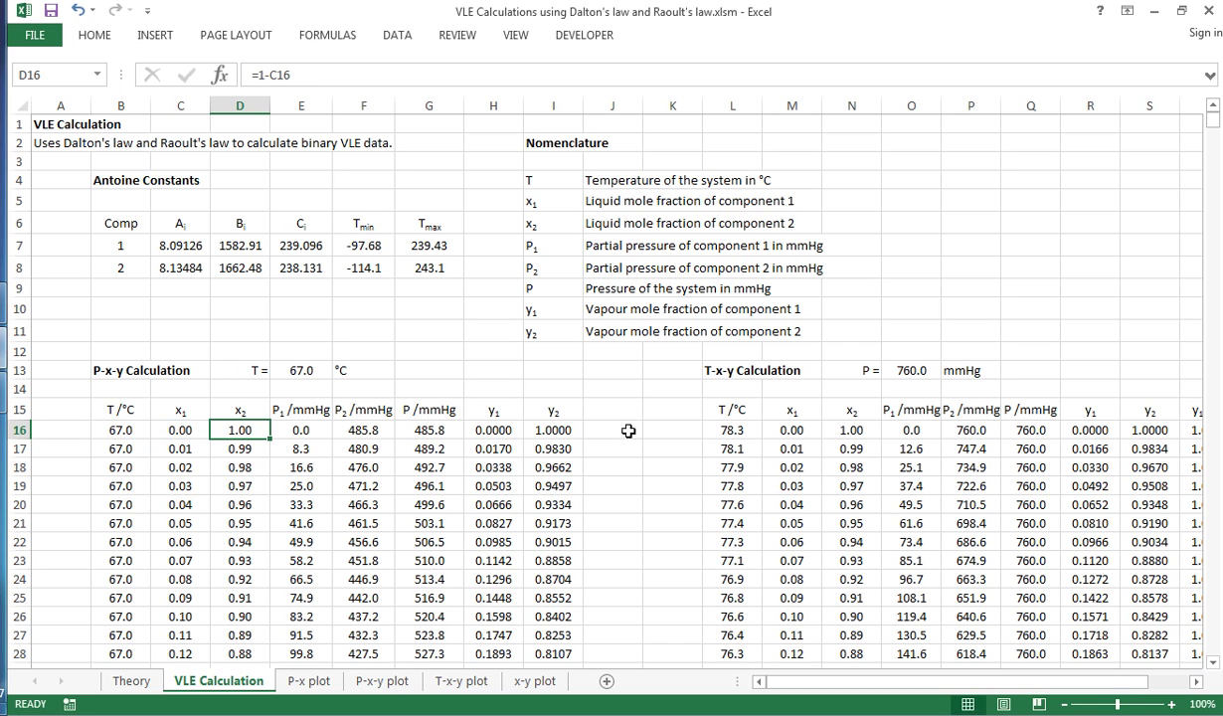
double_click(309, 430)
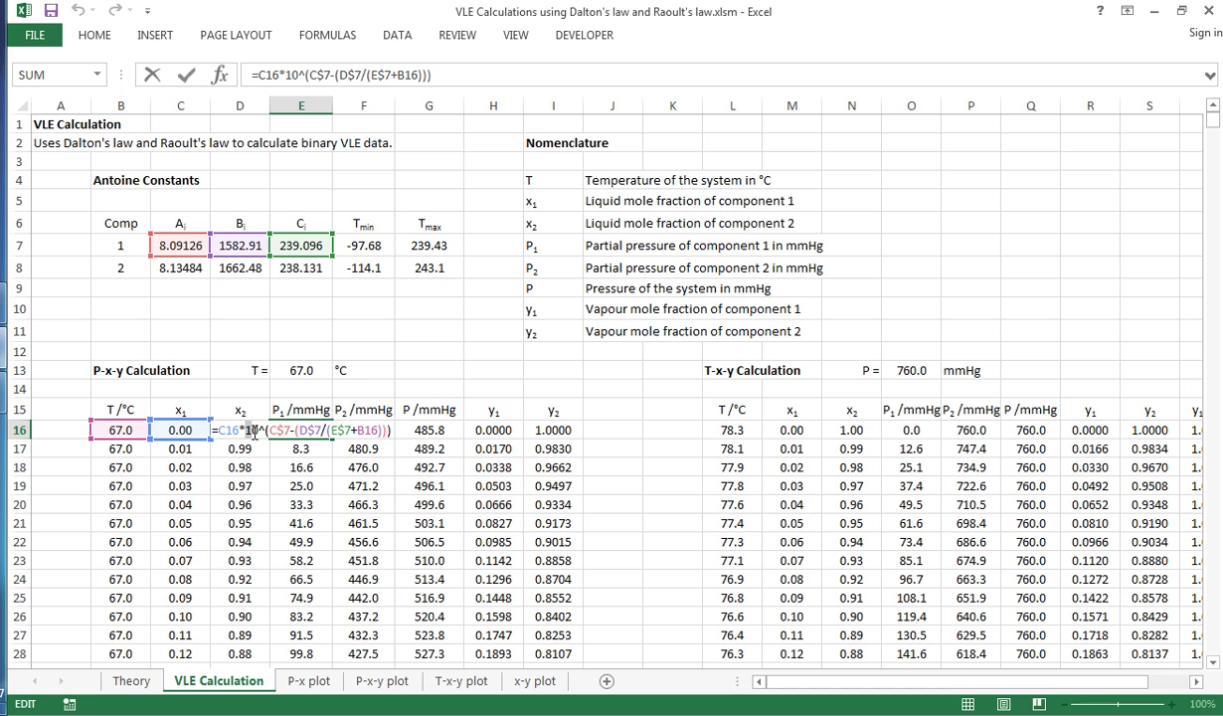
drag(254, 431, 402, 443)
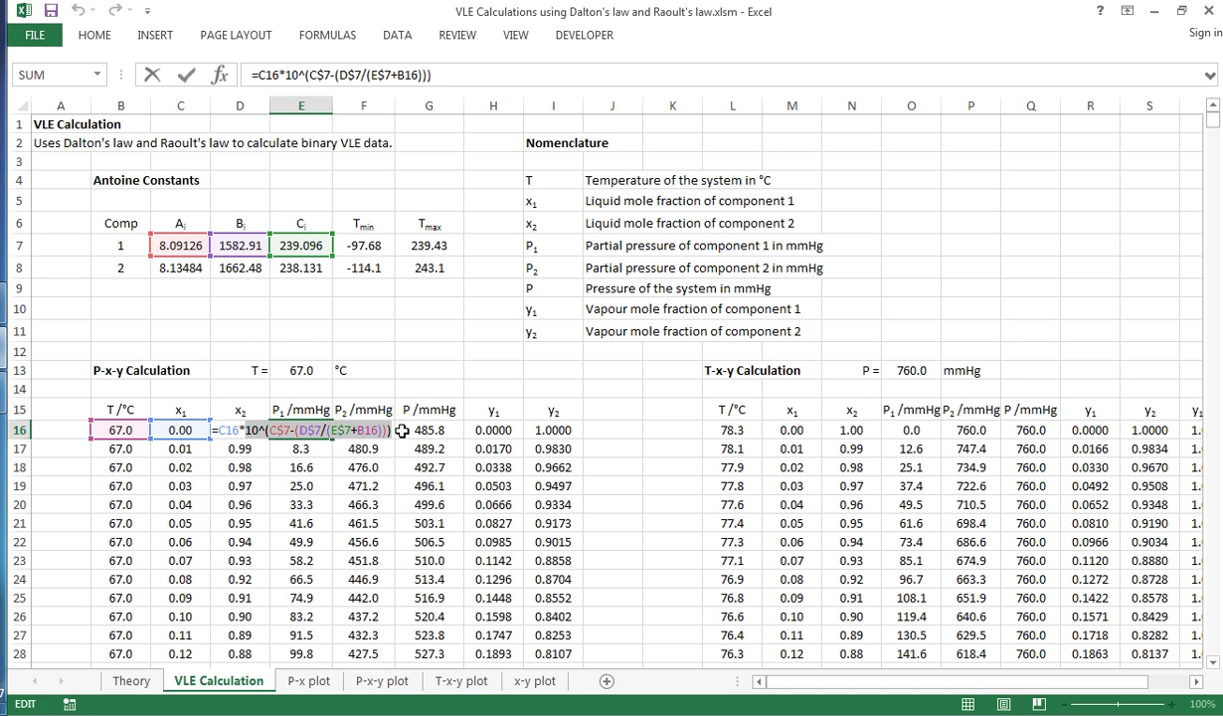
drag(216, 434, 241, 434)
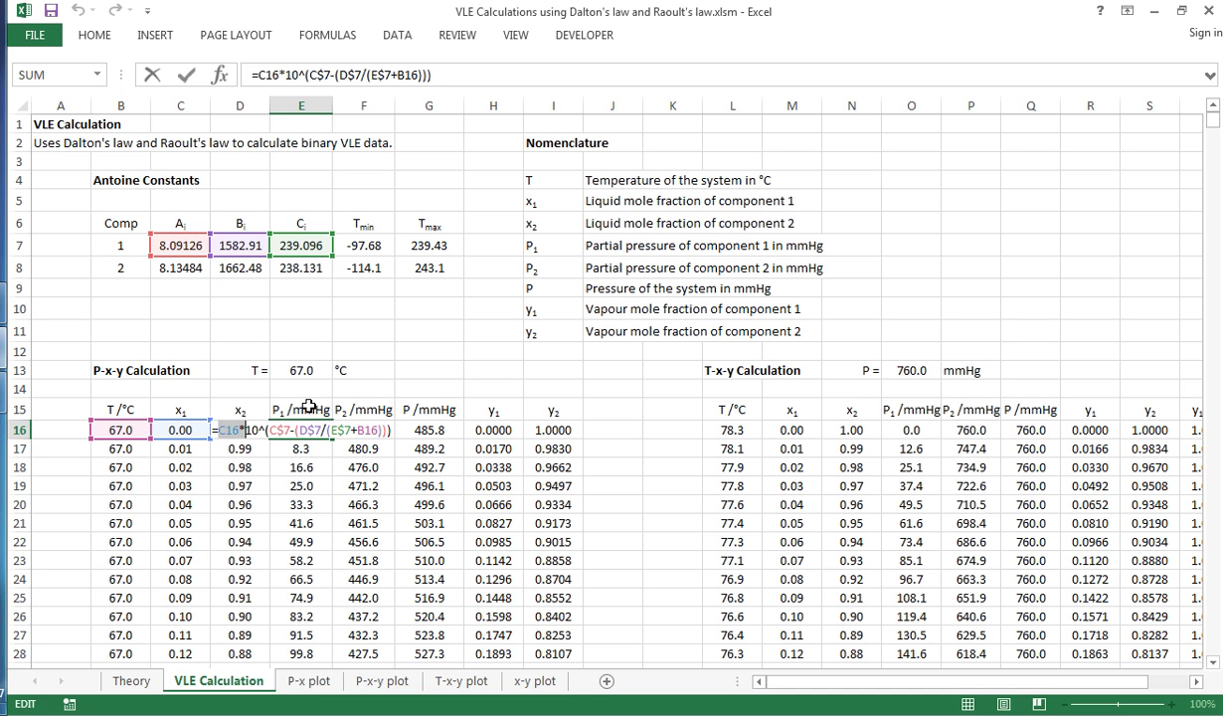
key(Escape)
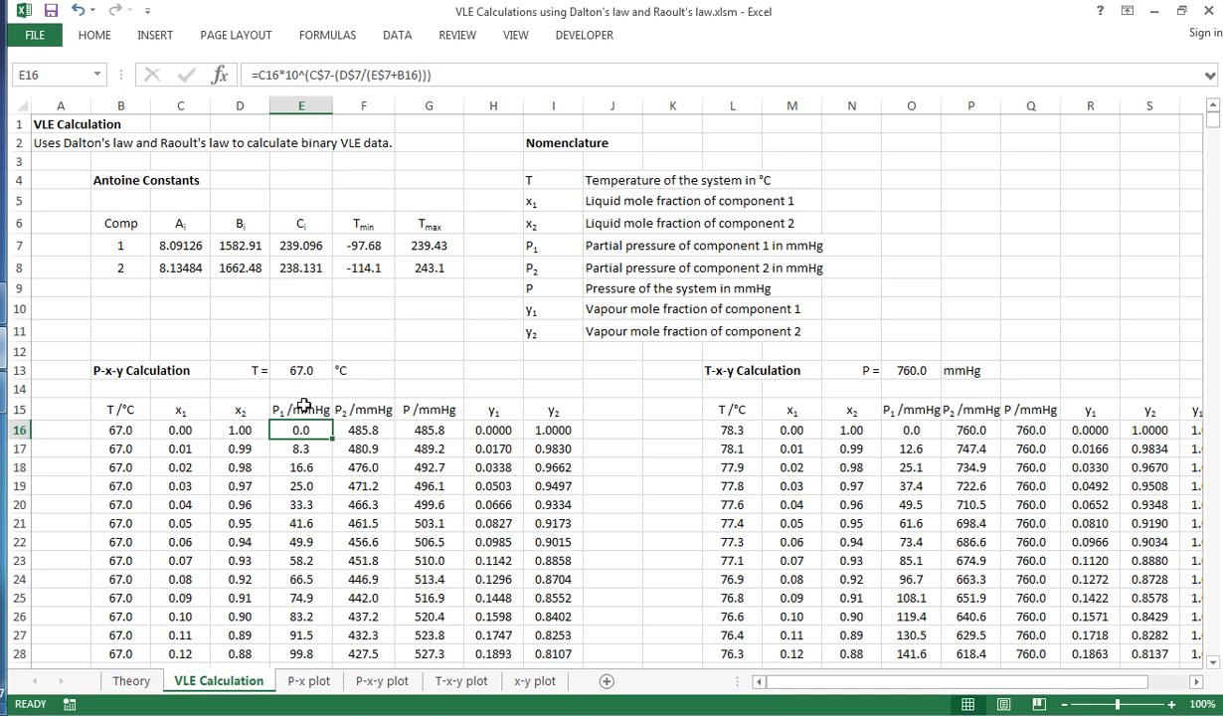
double_click(301, 429)
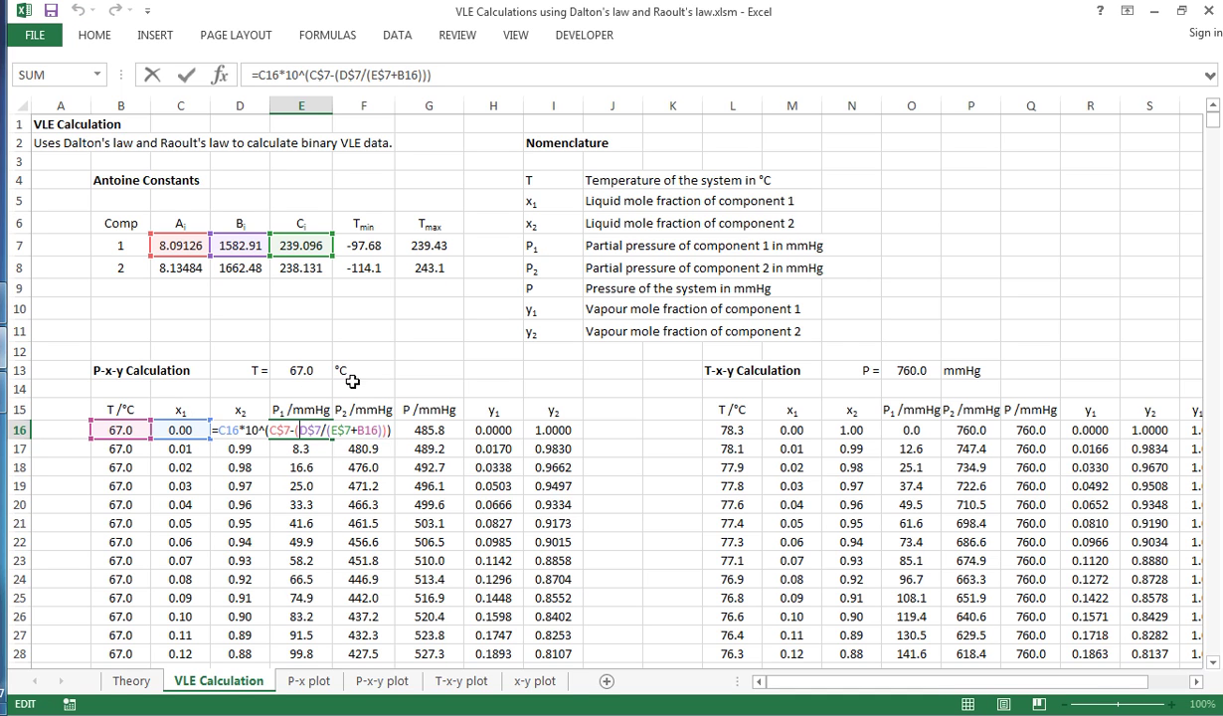
key(Escape)
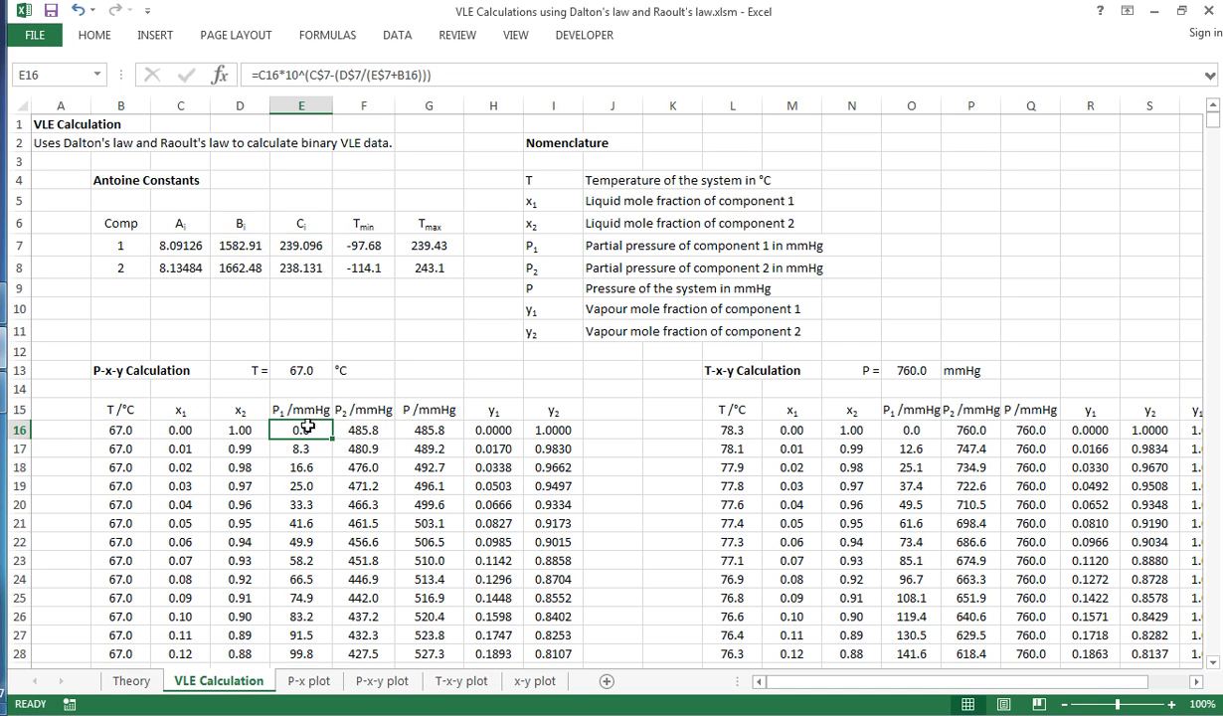
double_click(359, 429)
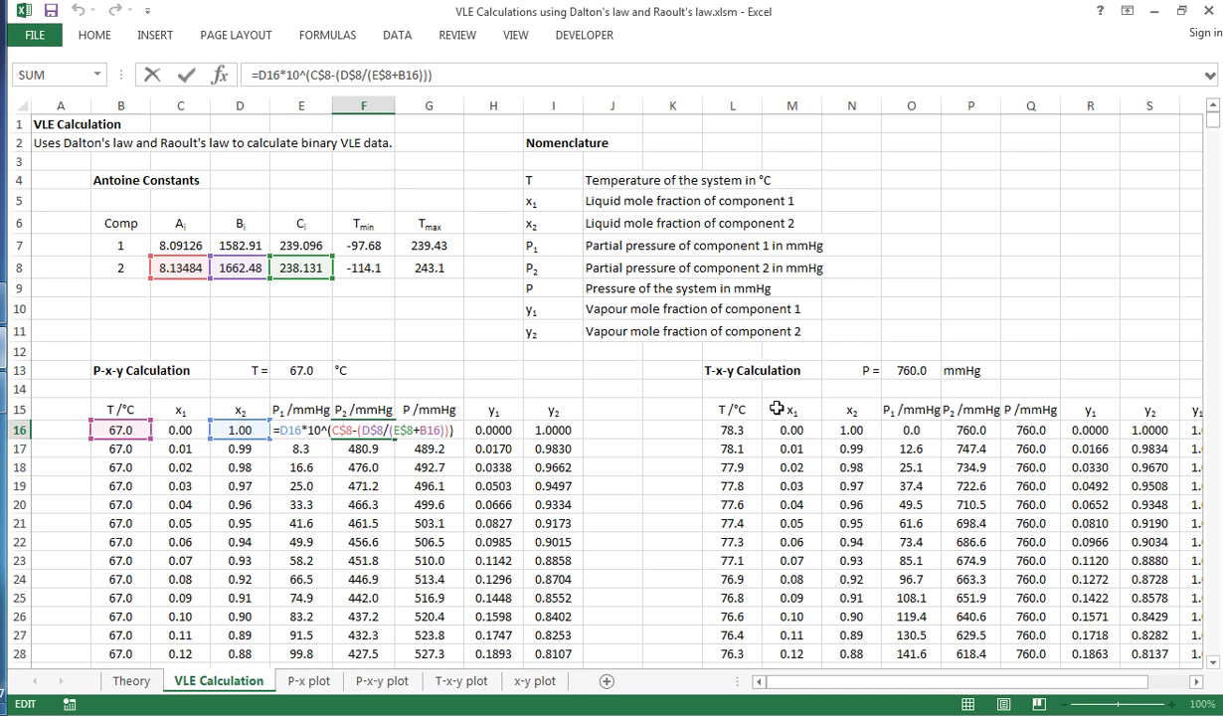
key(Escape)
key(Right)
key(F2)
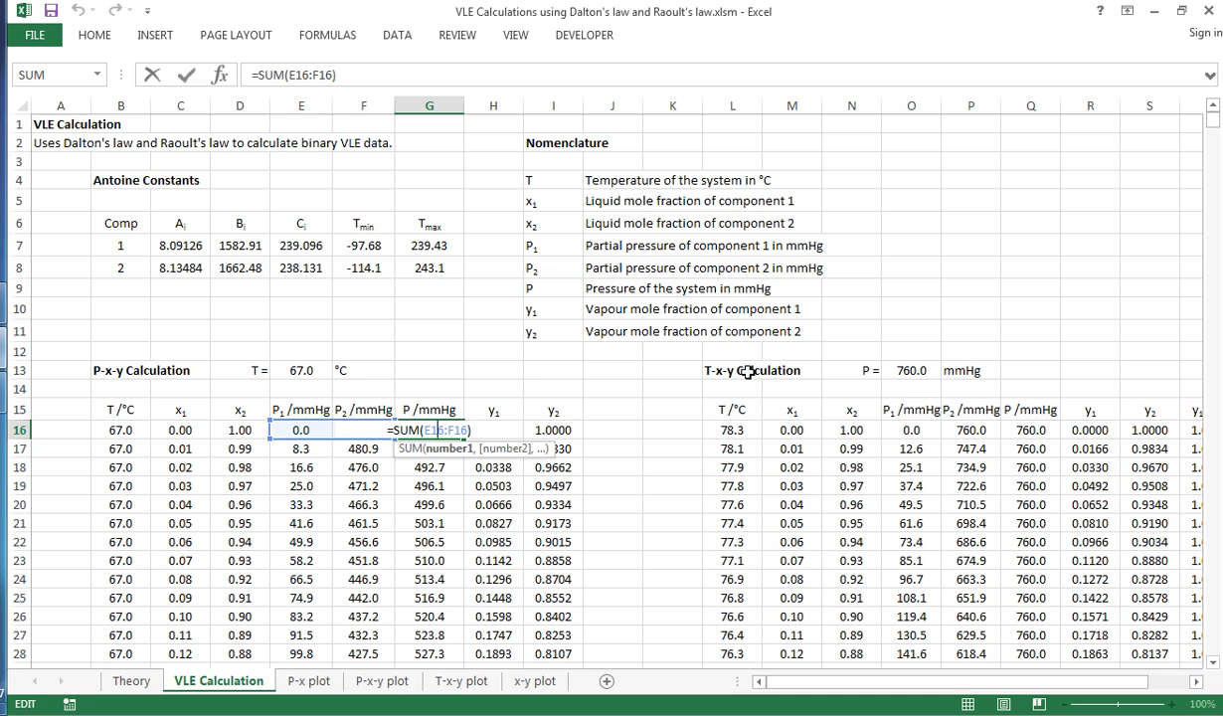
key(Escape)
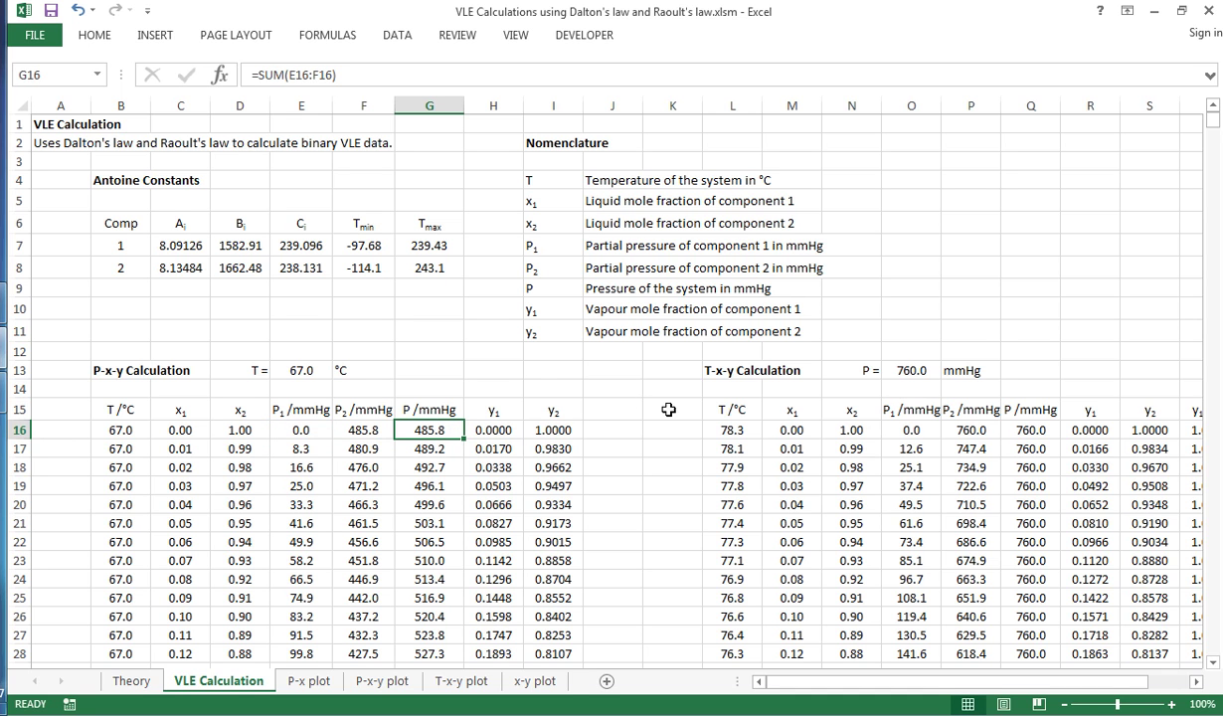
double_click(489, 426)
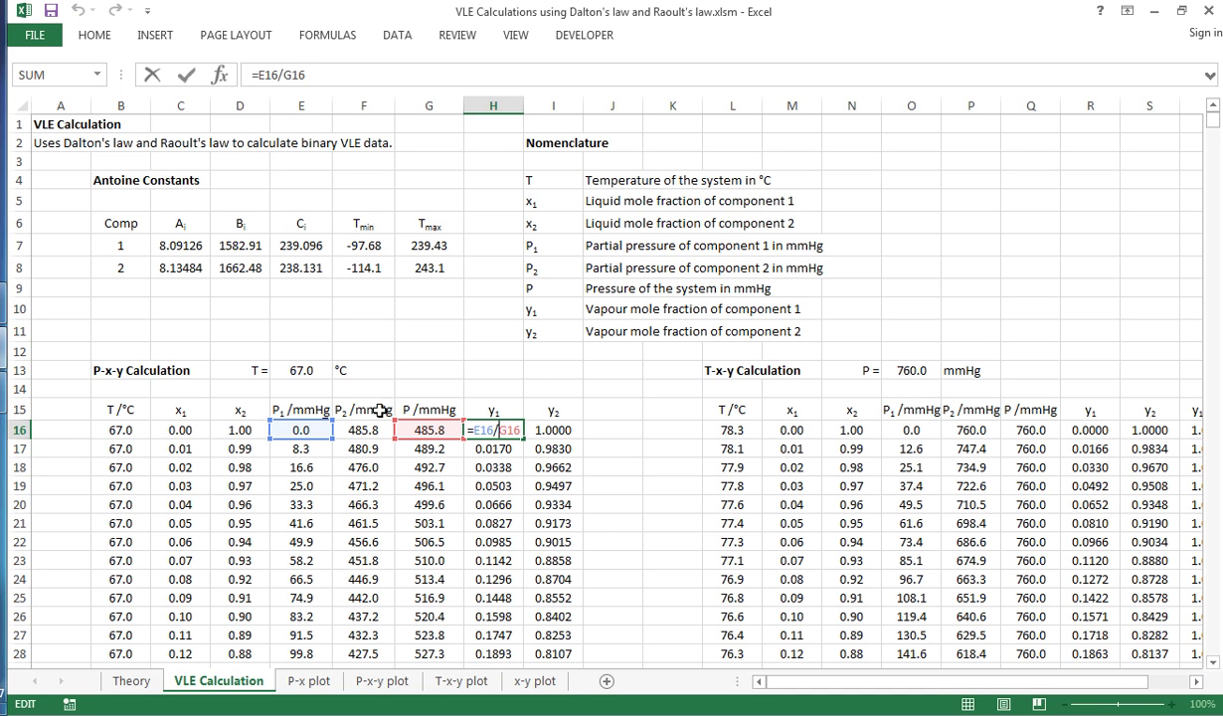
key(Escape)
double_click(534, 427)
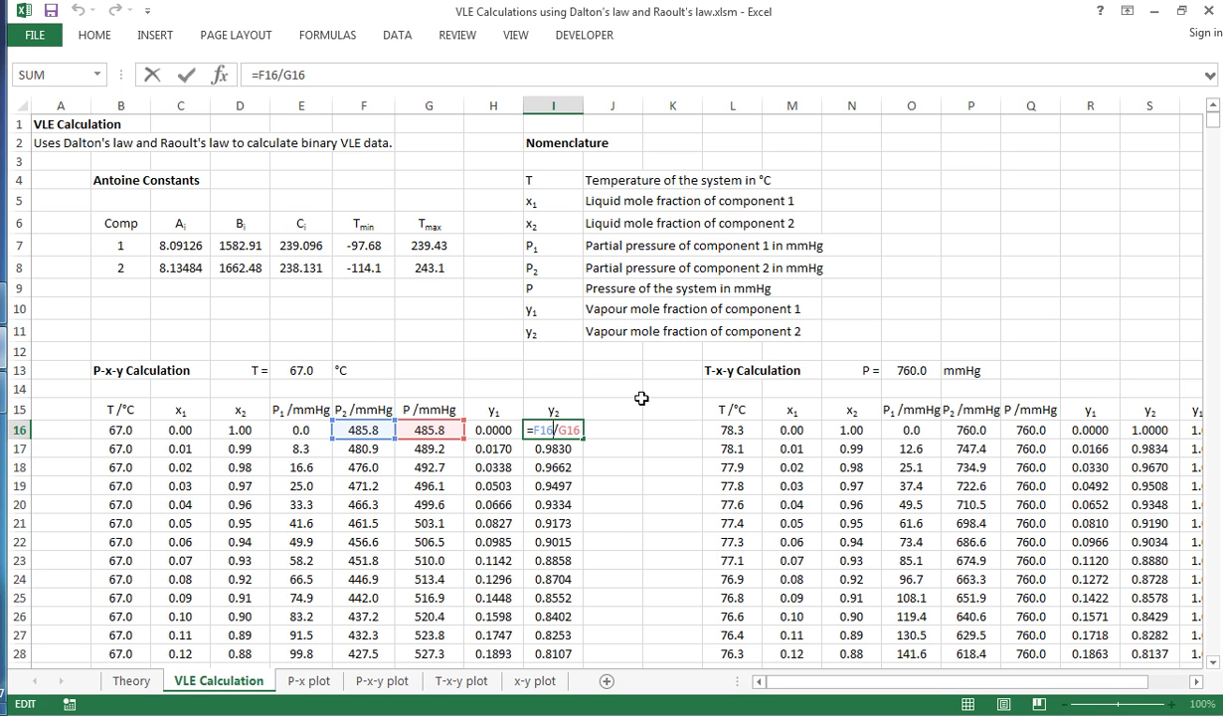
key(Escape)
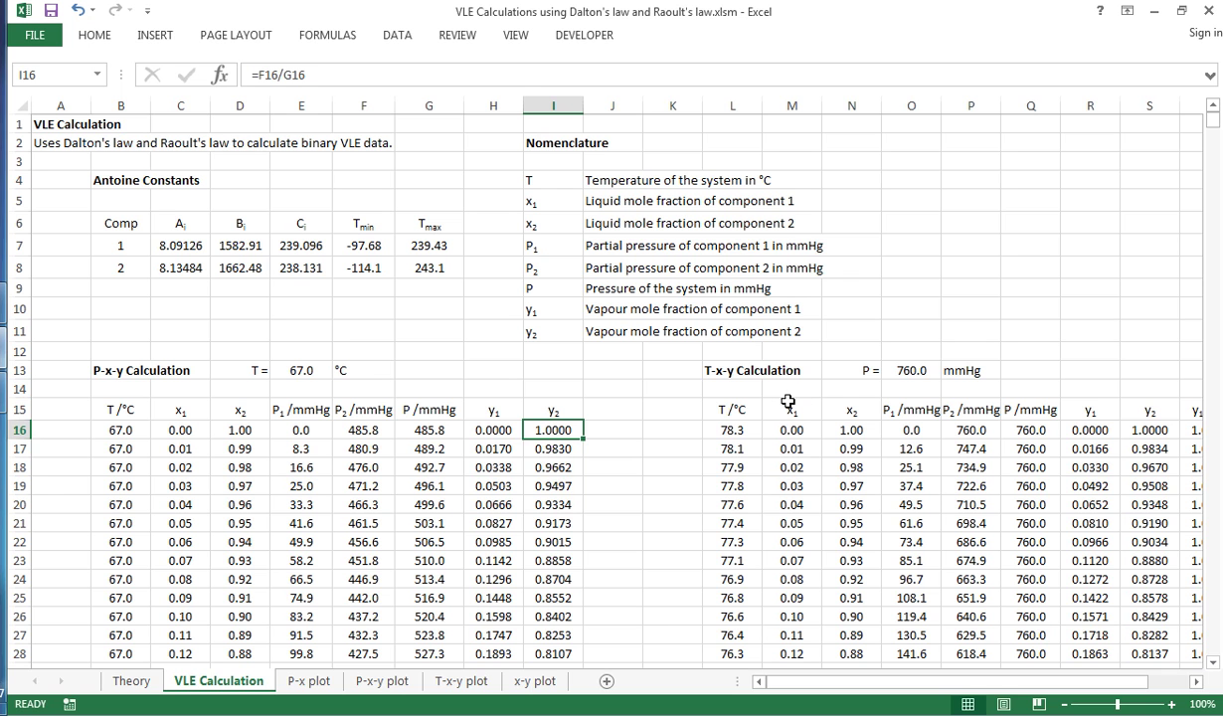
drag(999, 684, 1041, 684)
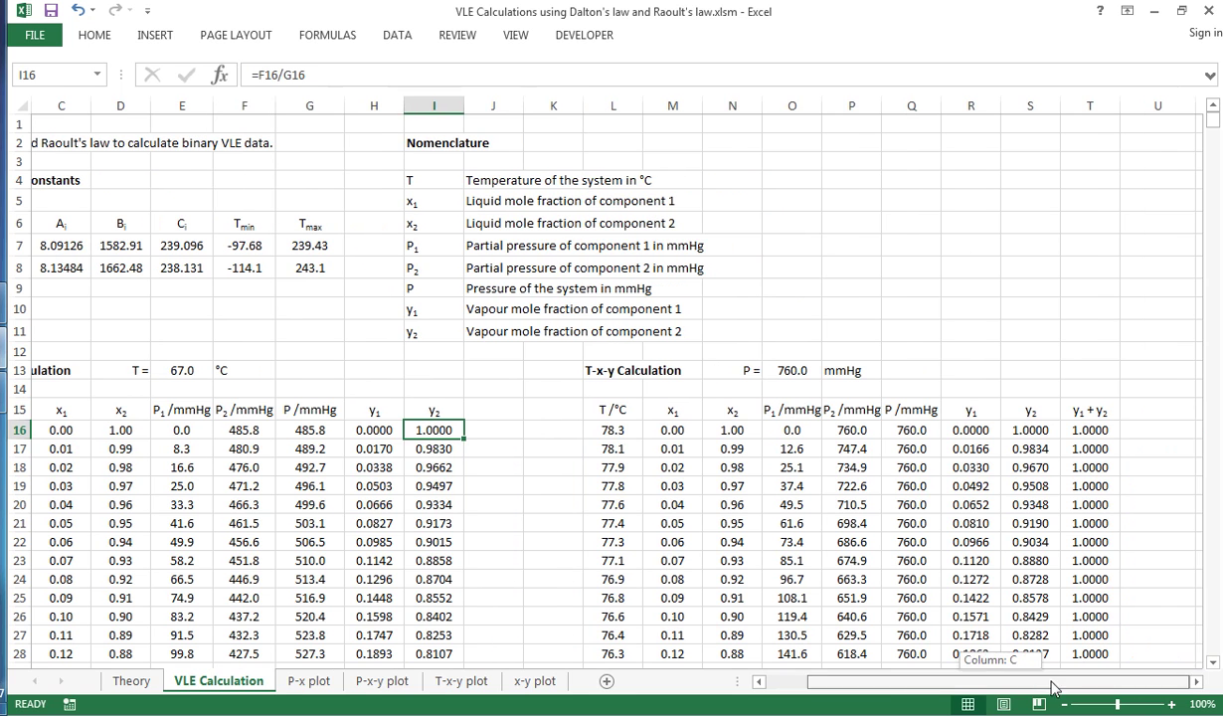
click(768, 366)
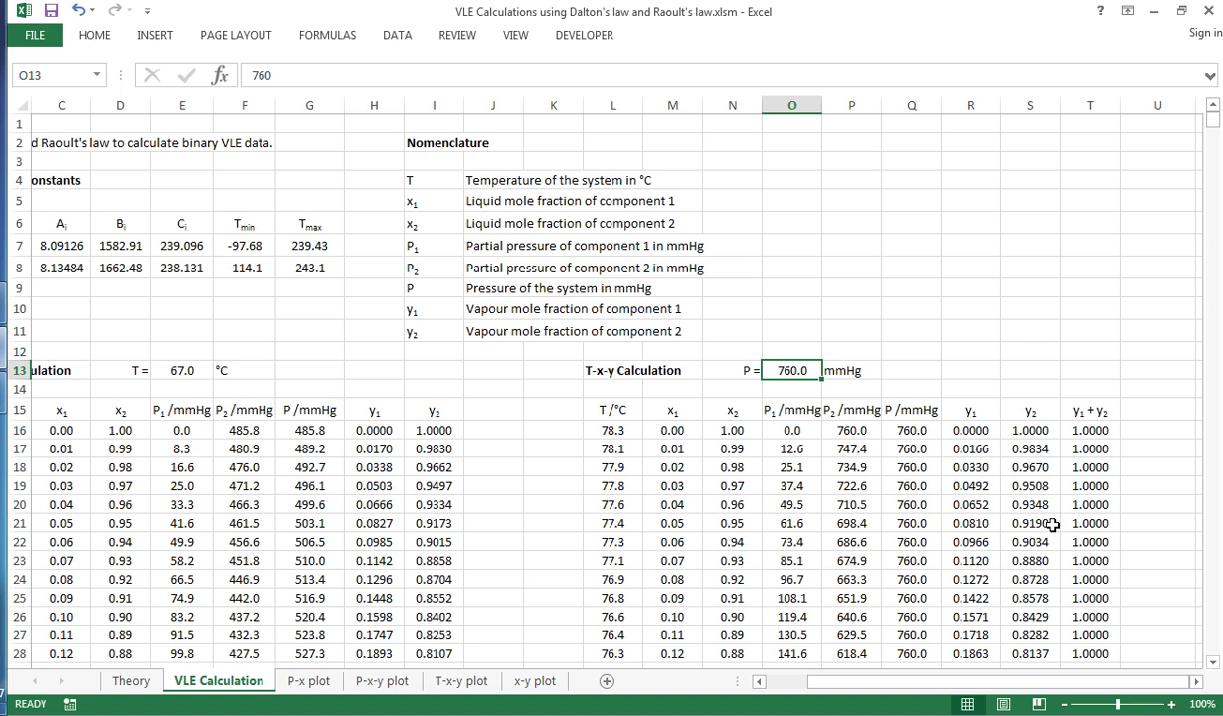
click(612, 430)
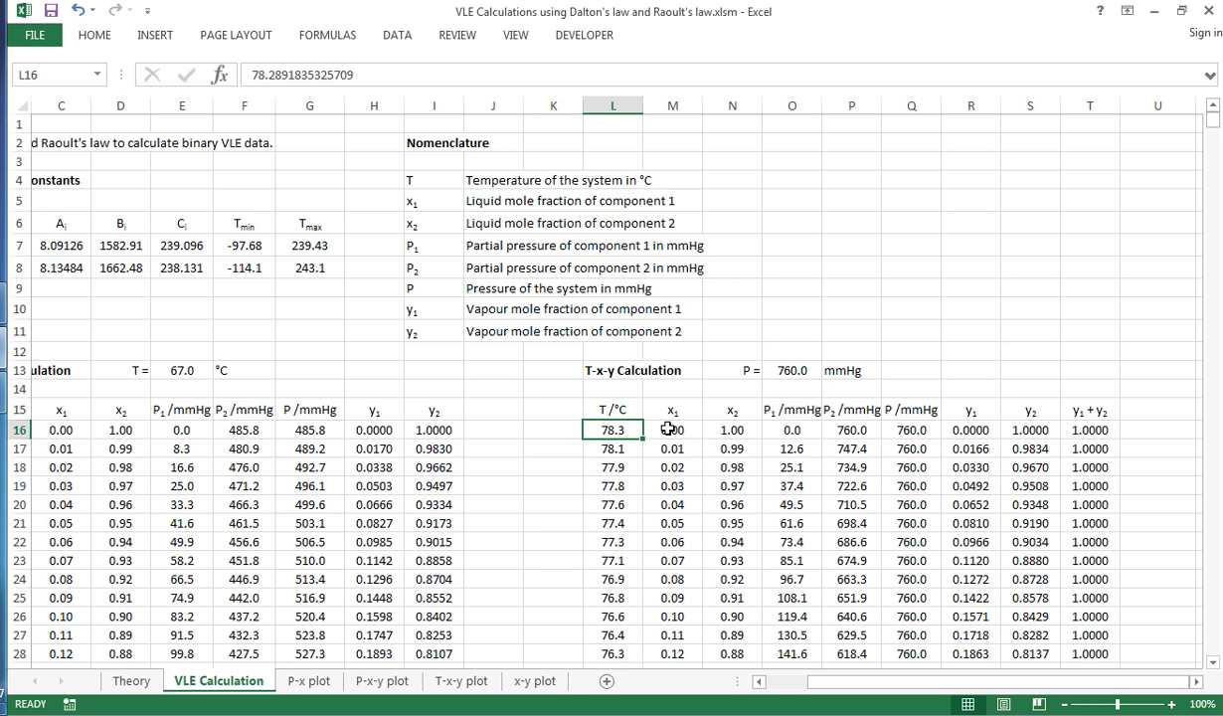
click(912, 428)
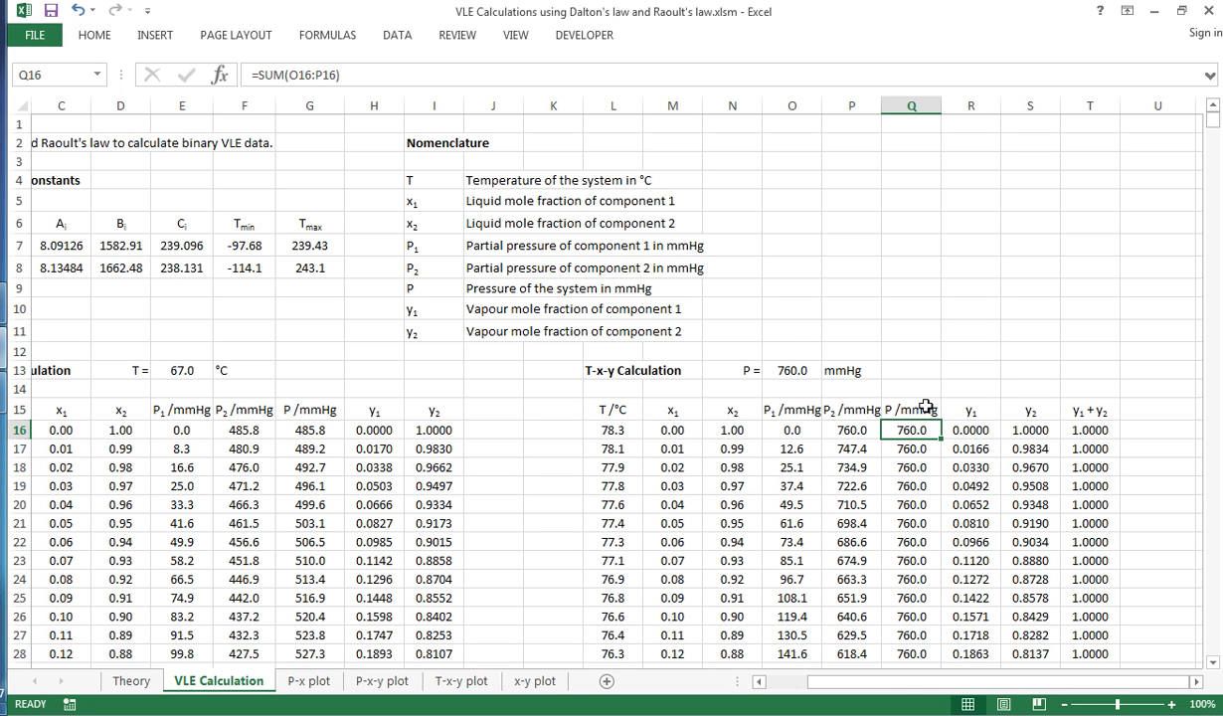
click(778, 684)
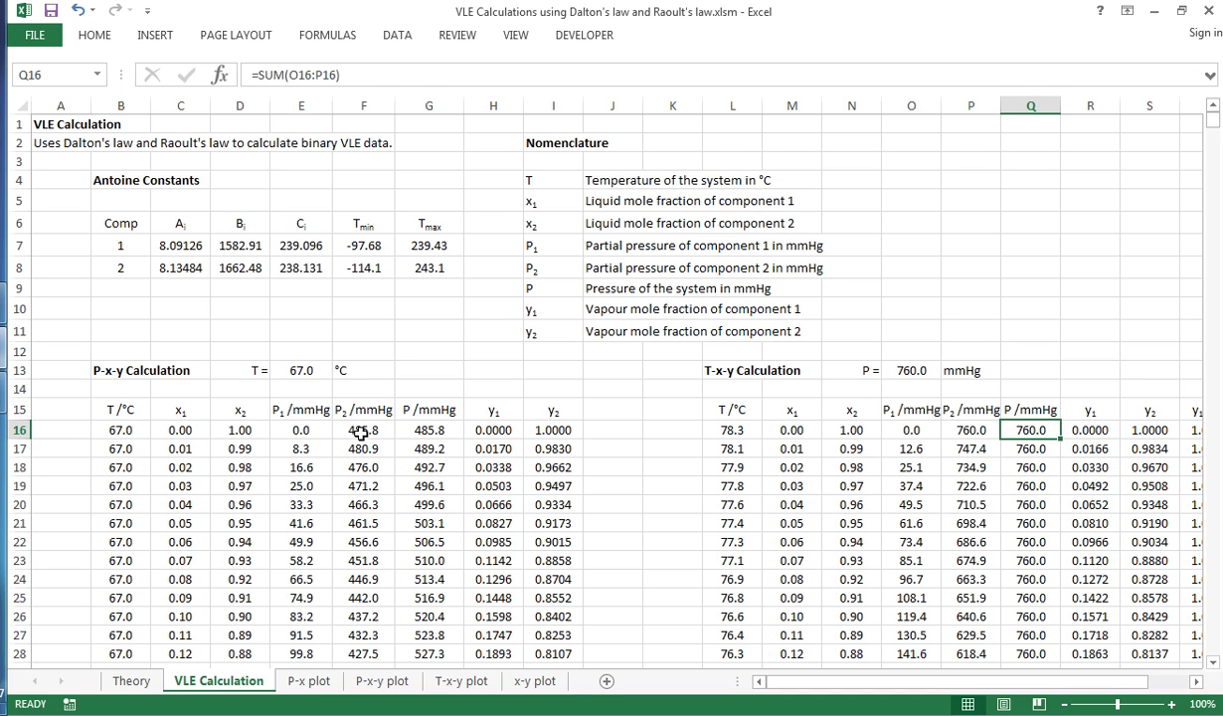
drag(289, 431, 421, 438)
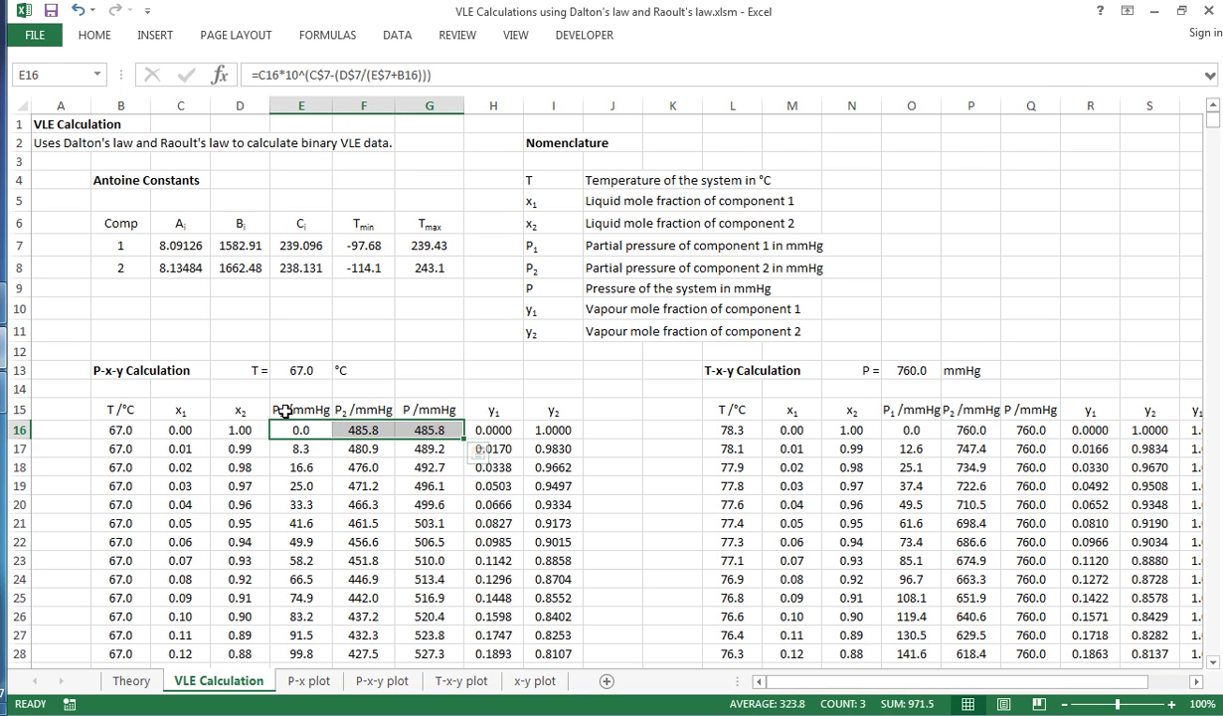
Show the P-x plot and read its line endpoints, total pressure about 481 to 830 mmHg.
click(171, 430)
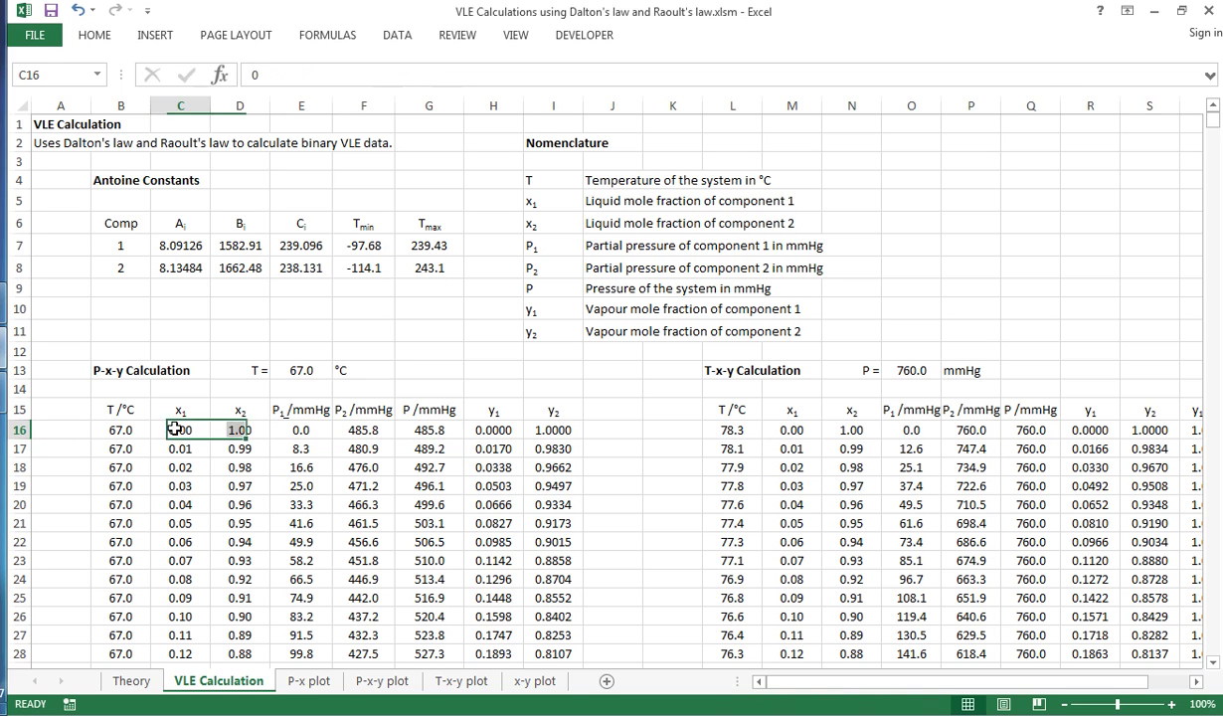
click(308, 681)
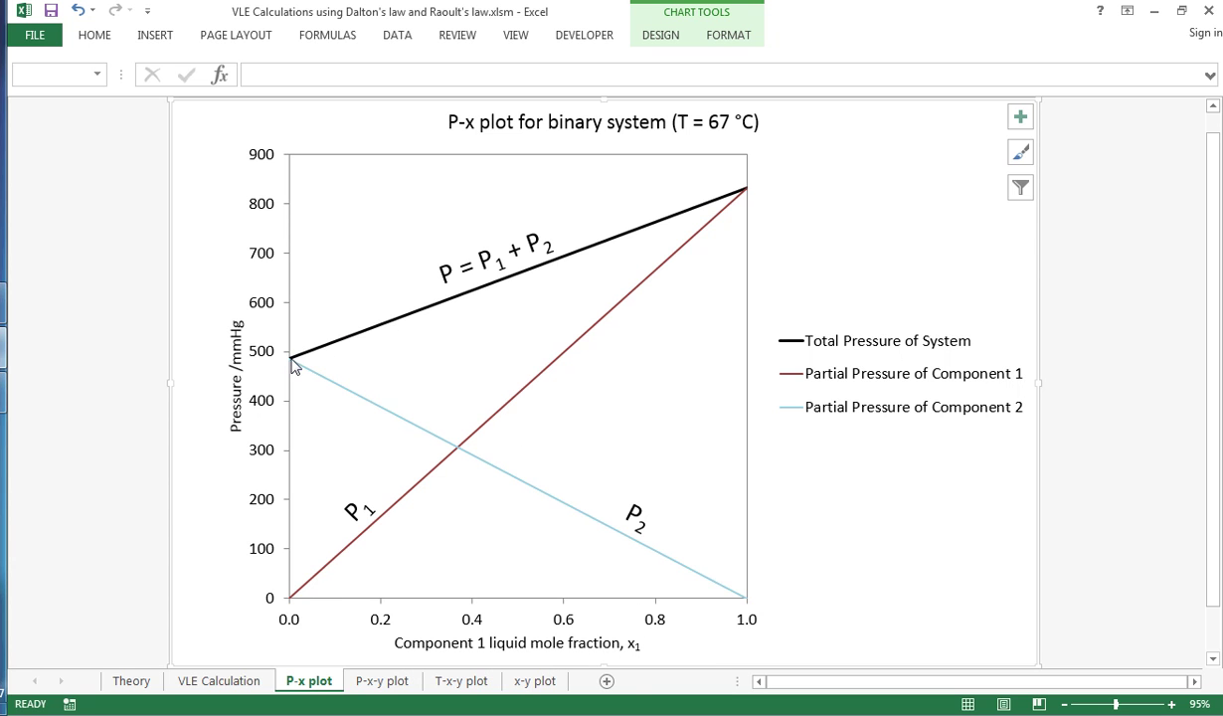
mouse_move(293, 366)
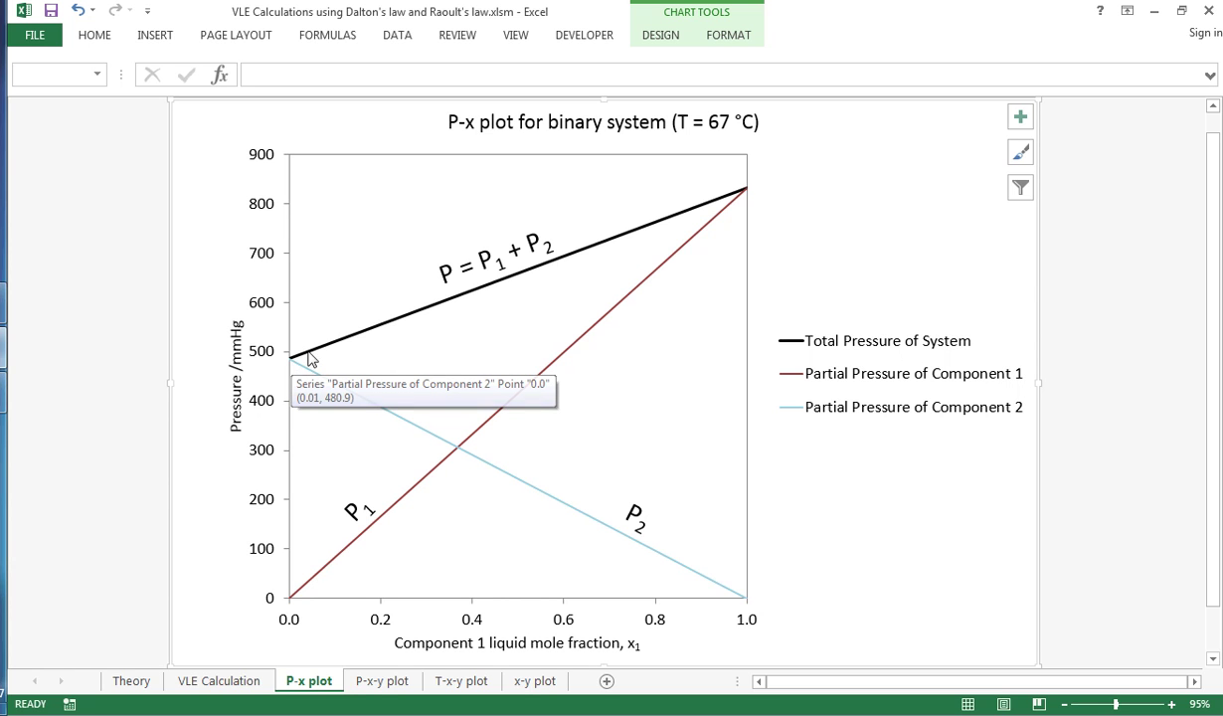
mouse_move(746, 194)
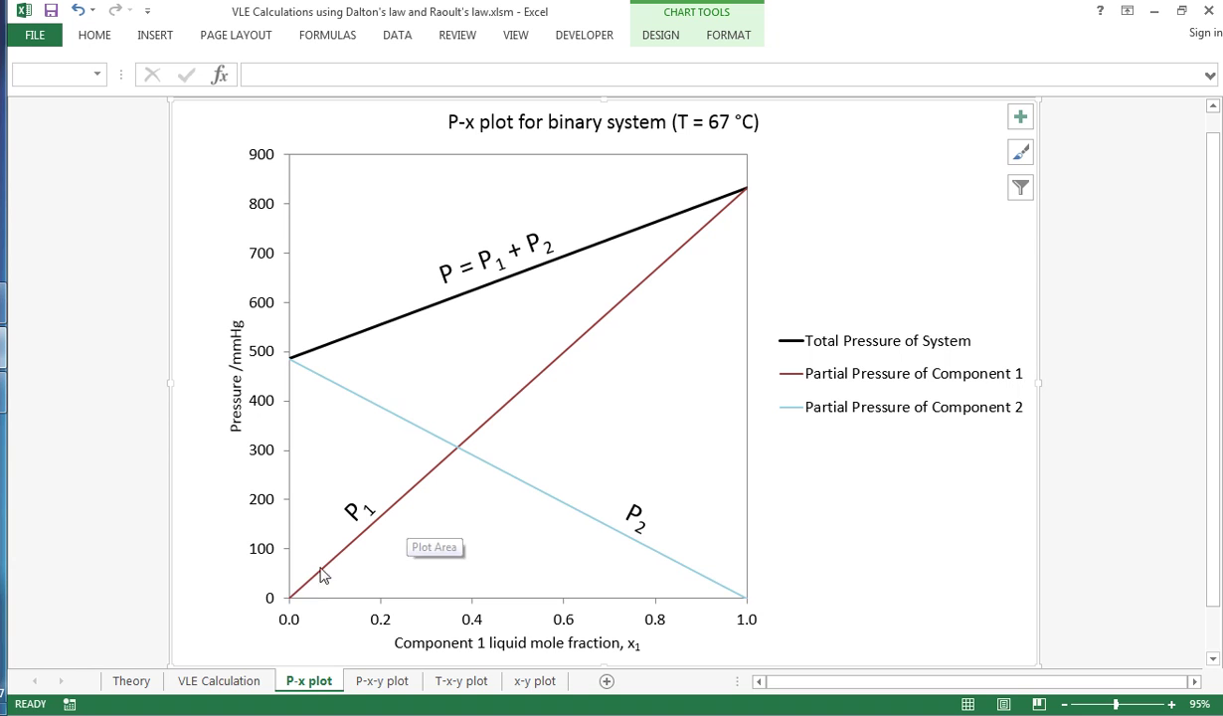
mouse_move(293, 604)
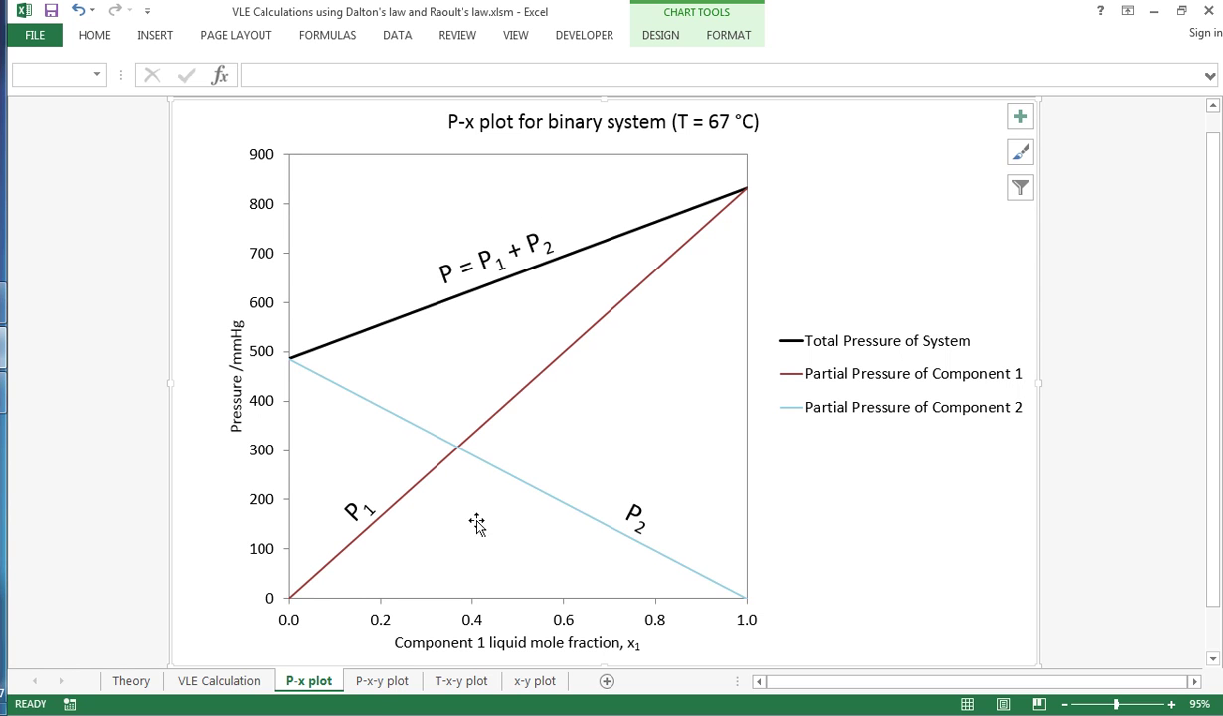
Show the P-x-y plot and read a data point on the 67 °C composition curves.
click(382, 682)
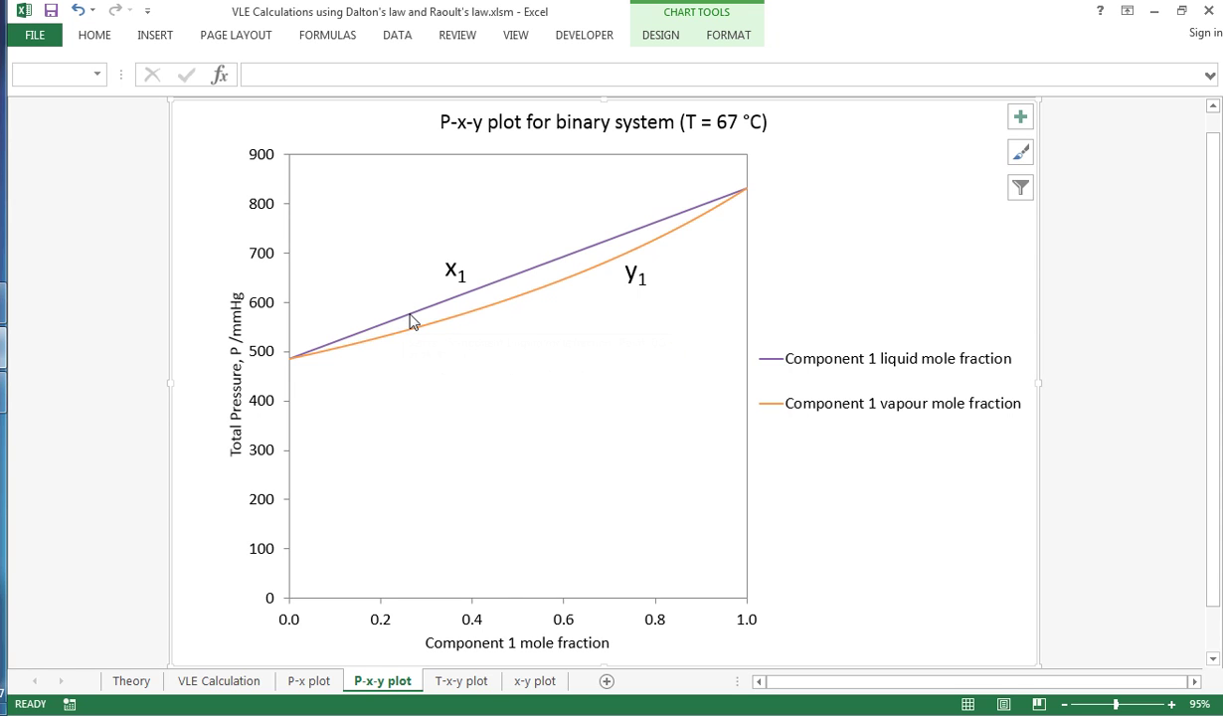
mouse_move(414, 320)
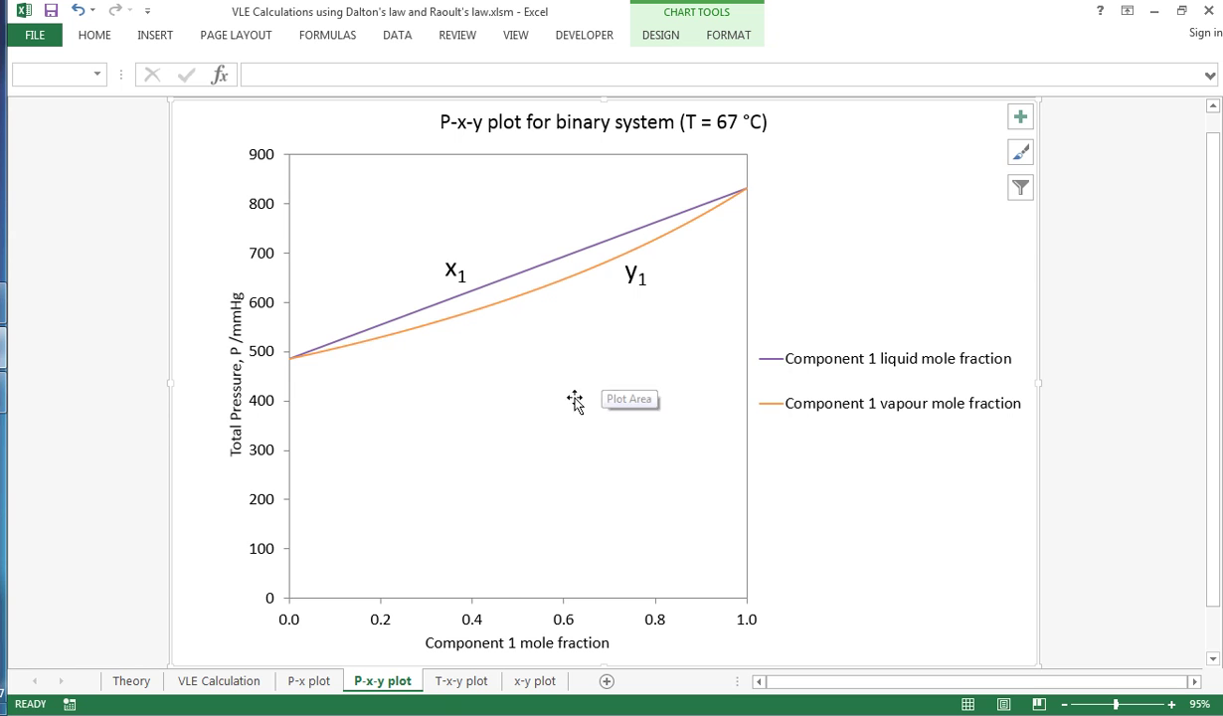
Show the T-x-y chart at 760 mmHg, with x₁ and y₁ curves spanning about 78 to 65 °C.
click(439, 681)
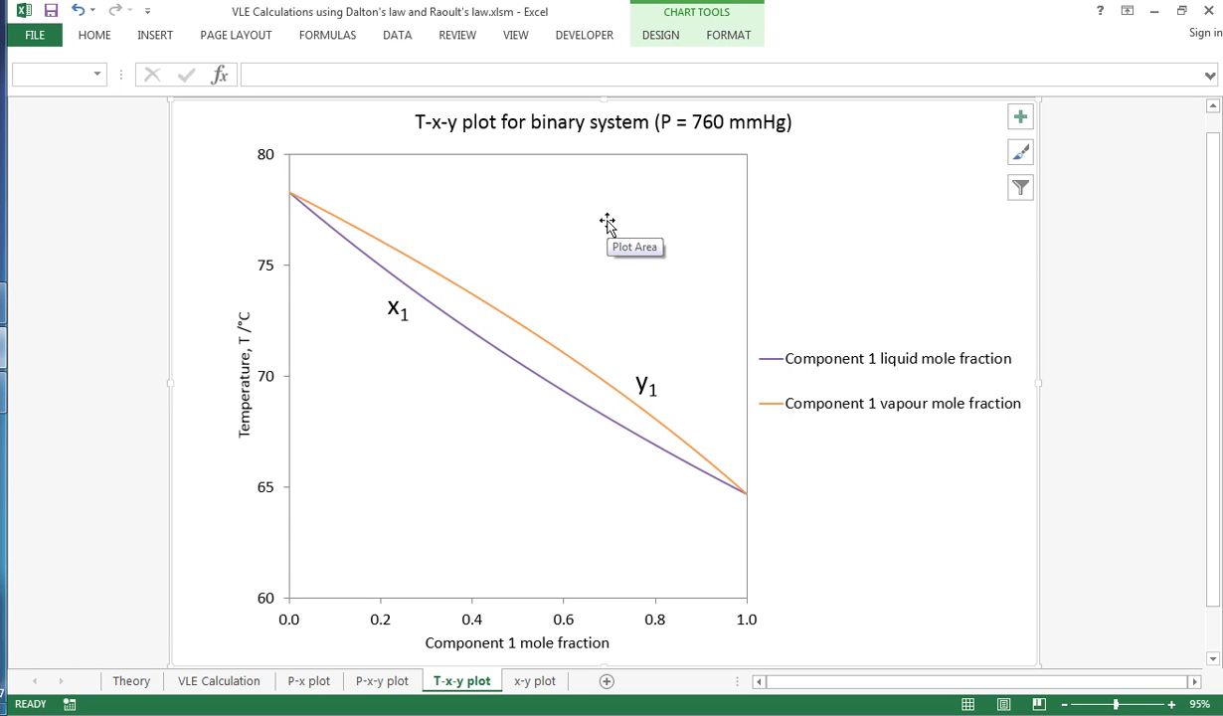
Show the x-y plot comparing the ideal y₁ curve with the dashed y = x line at 760 mmHg.
click(536, 682)
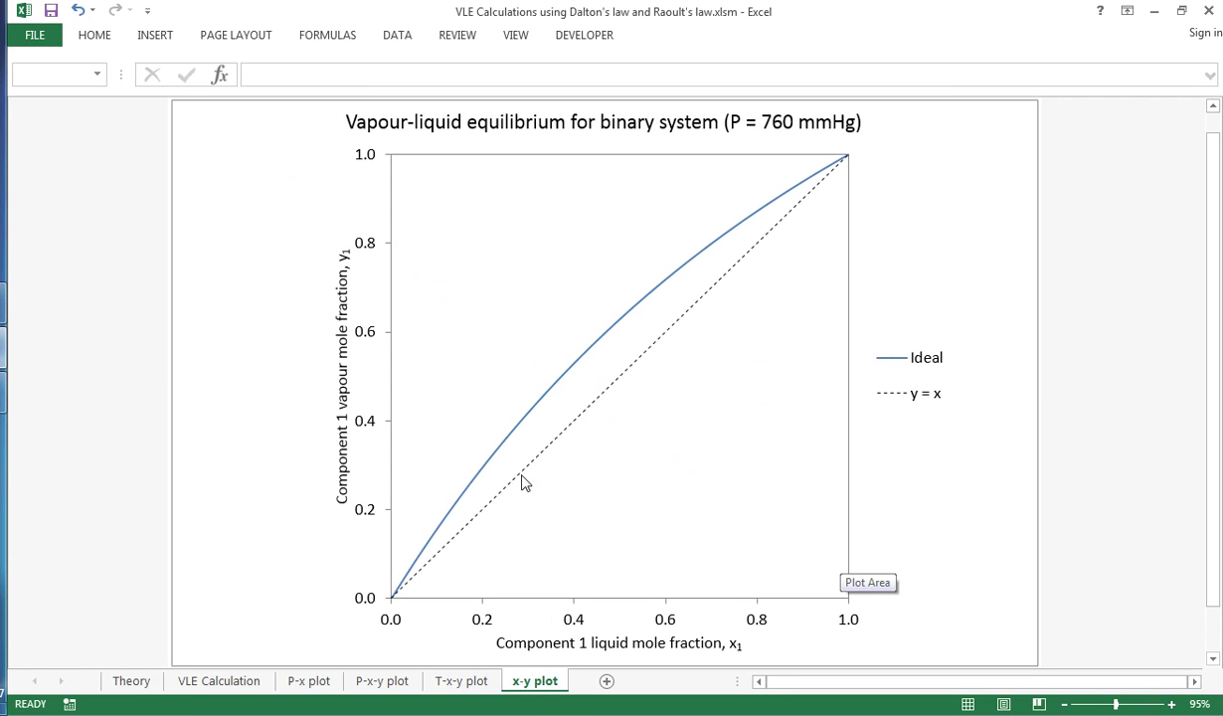